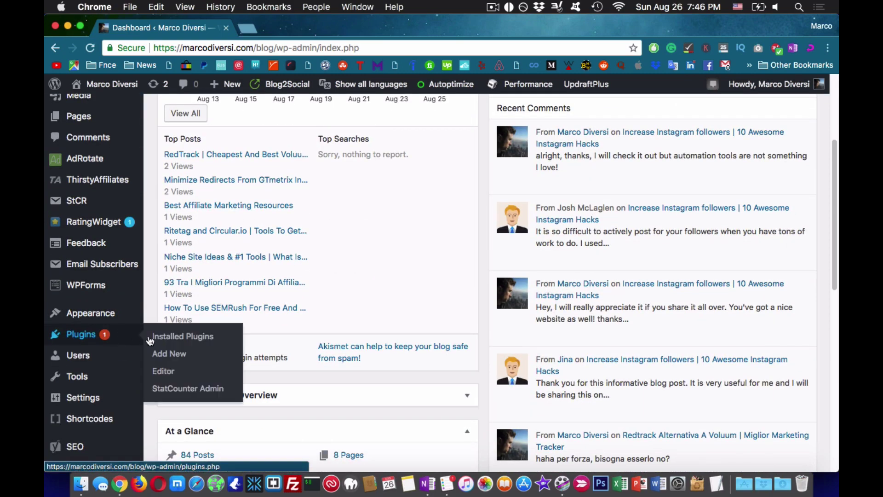
- Search for 'wpforo', then install and activate the wpForo Forum plugin
text(wpforo)
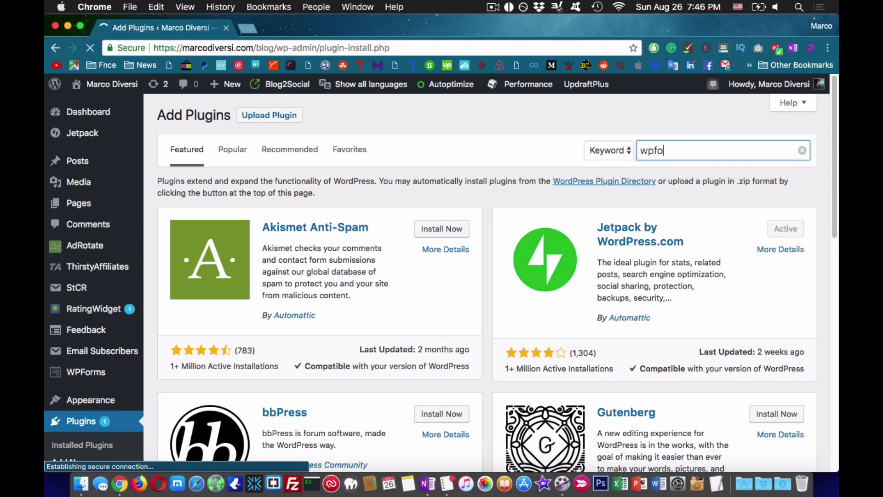
click(453, 216)
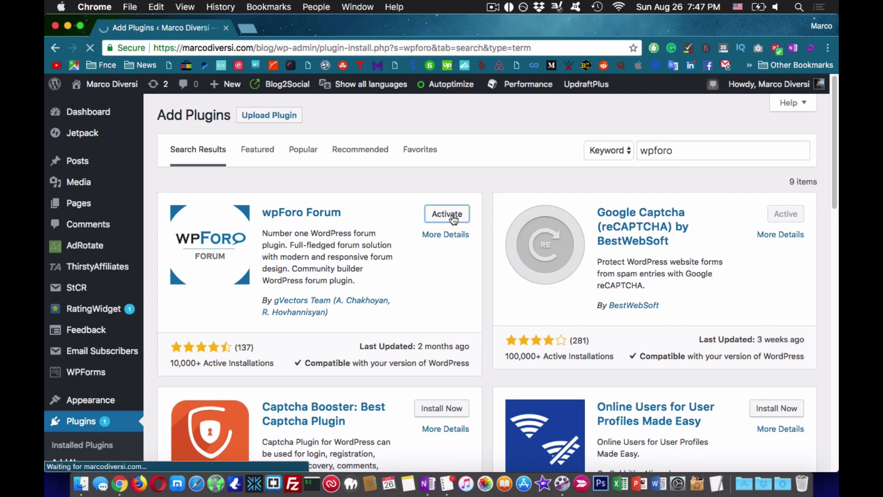
click(231, 114)
- Search the plugin directory for a wp sticky sidebar plugin
click(718, 151)
text(wp)
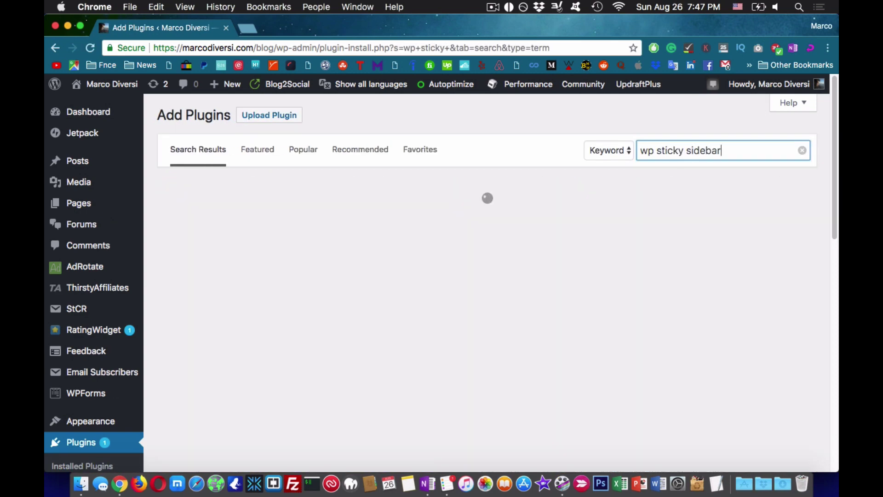
scroll(446, 219, down, 5)
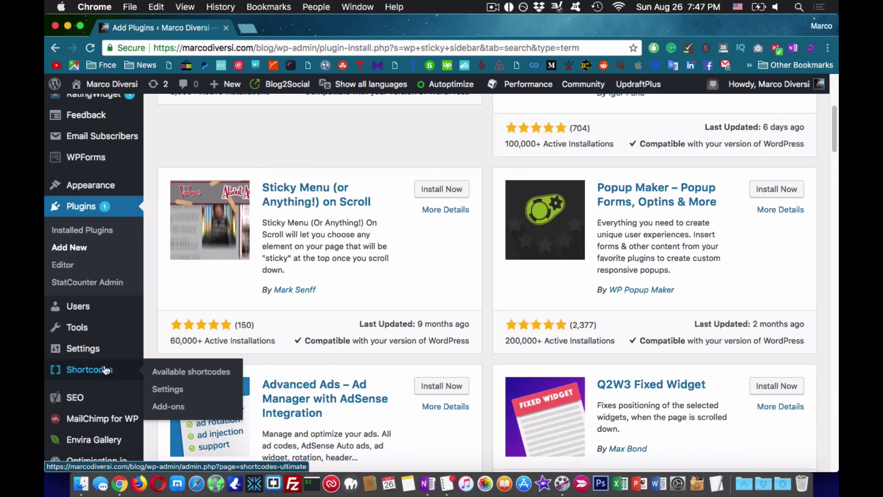
- Save Settings > General with the 'Anyone can register' membership option enabled
mouse_move(83, 349)
click(177, 110)
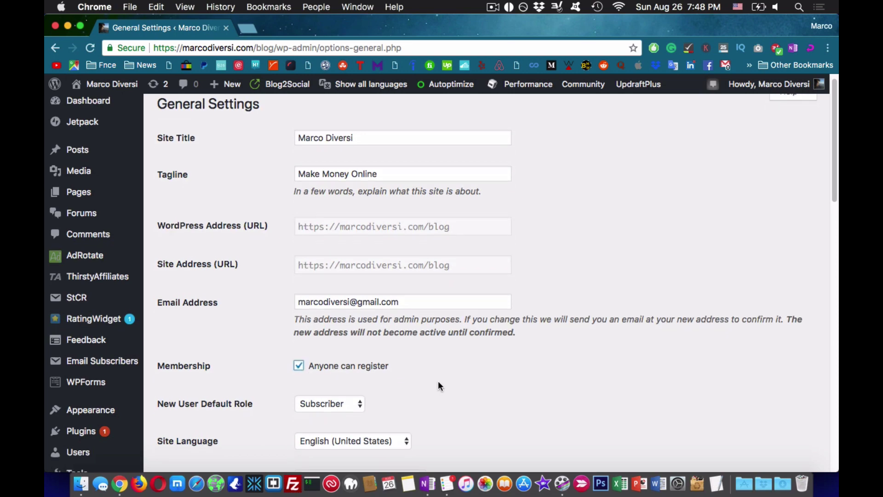
scroll(438, 383, down, 10)
scroll(438, 383, down, 7)
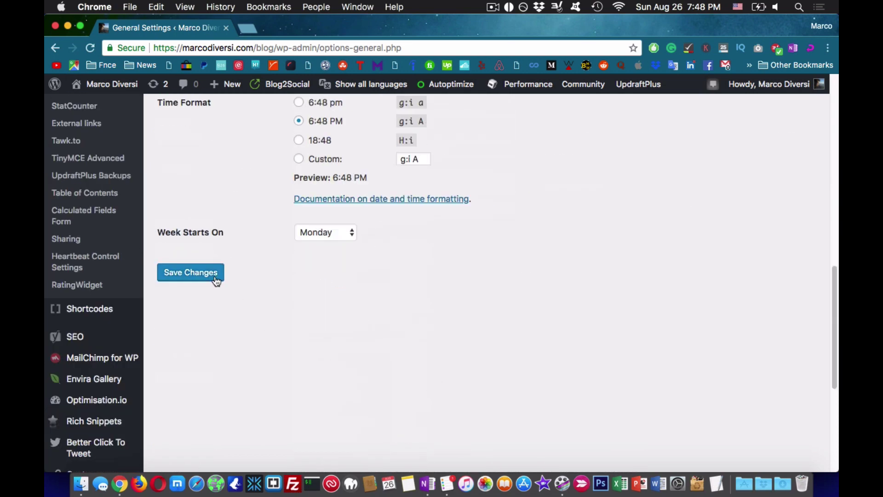
click(214, 278)
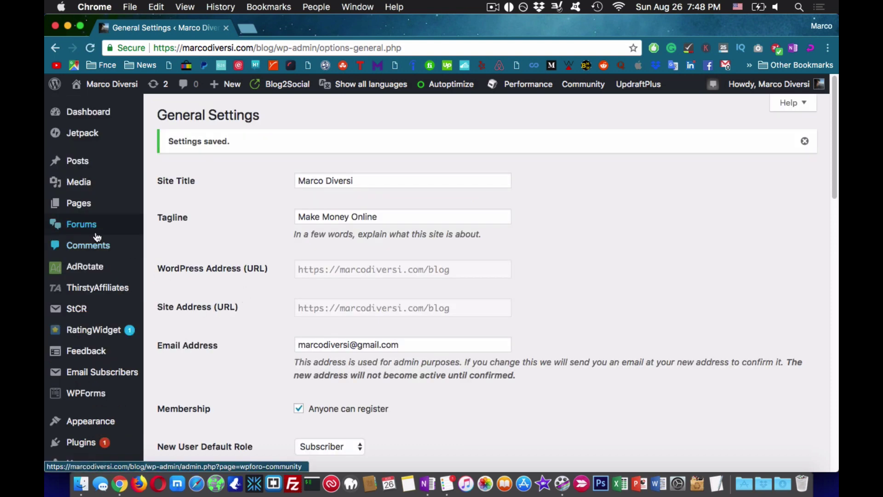
mouse_move(115, 225)
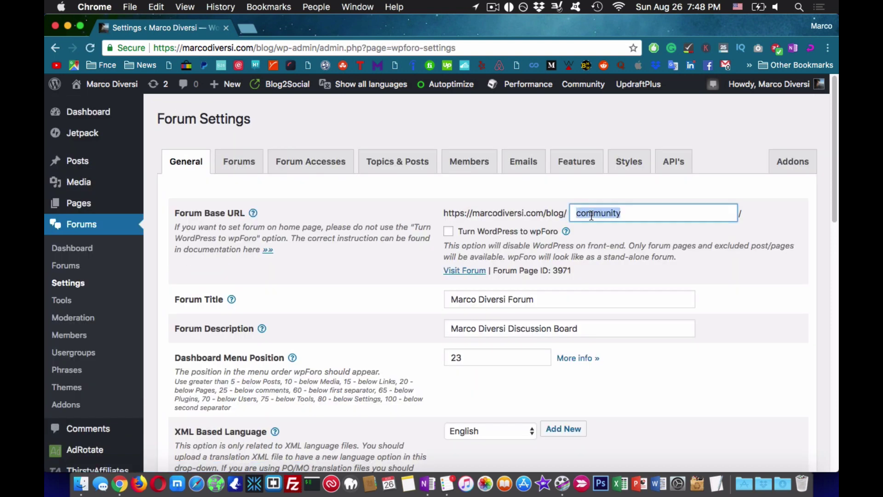
- Set the wpForo forum base URL to 'forum' and update the options
text(forum)
click(747, 269)
scroll(681, 282, down, 2)
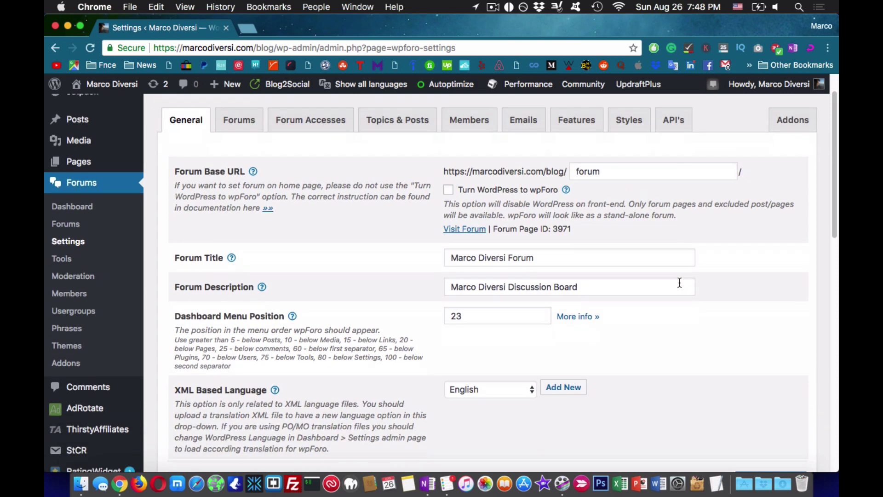
scroll(680, 282, down, 3)
click(774, 429)
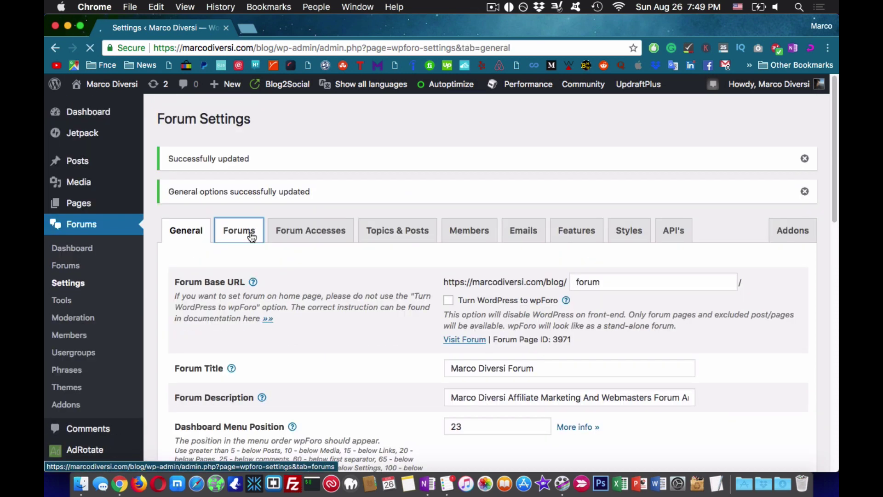
- Set recent topics to Collapsed for the Extended and Q&A forum layouts and save
click(239, 228)
click(530, 212)
click(536, 339)
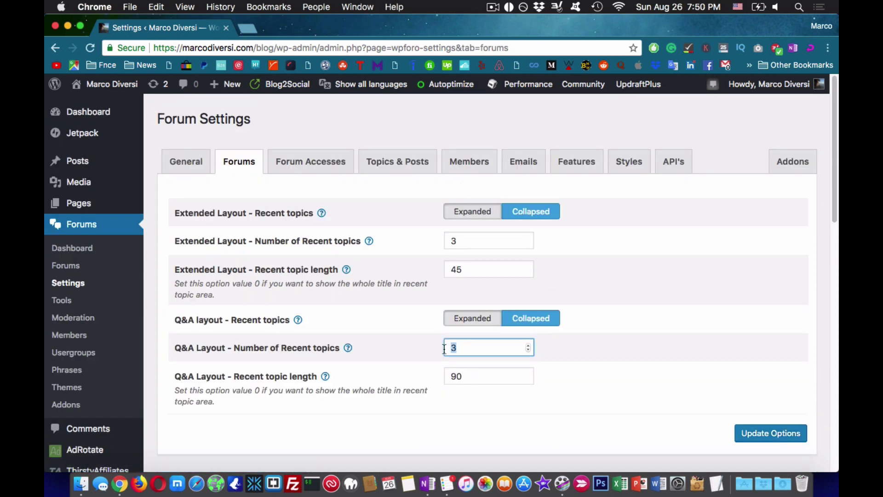
key(Return)
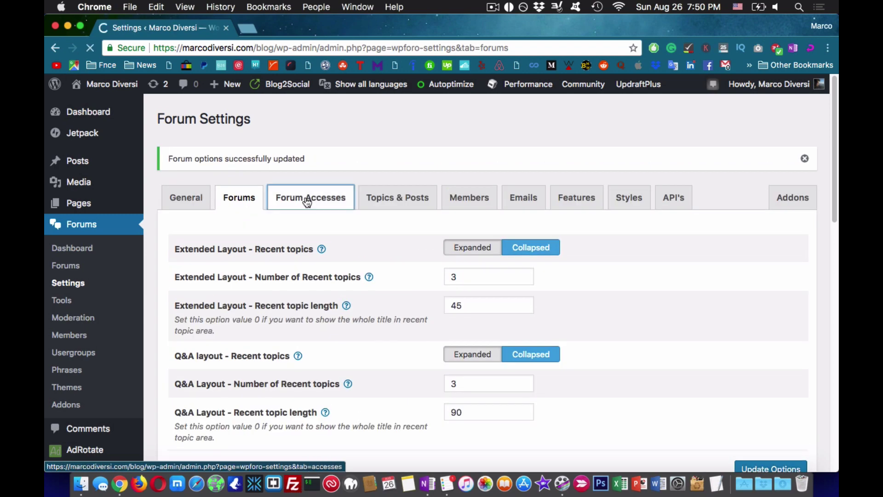
- Limit the maximum upload size to 5 MB under Topics & Posts and save
click(308, 199)
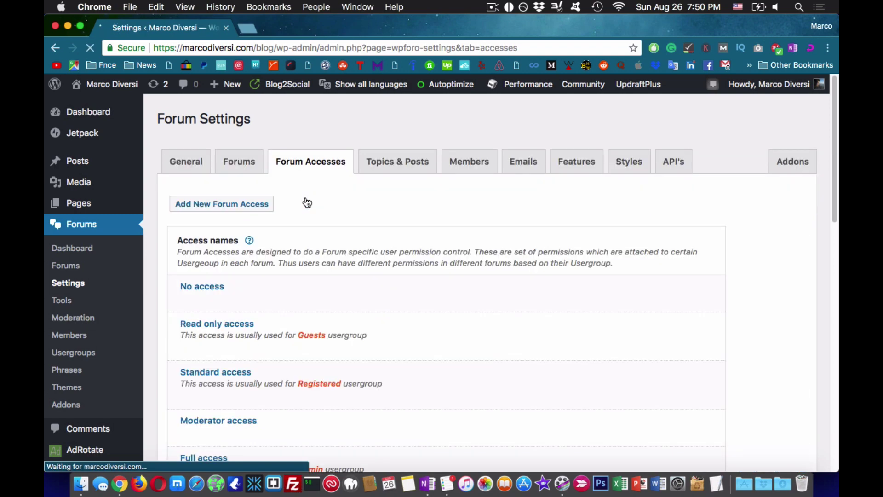
scroll(347, 258, down, 4)
scroll(347, 262, up, 3)
click(408, 167)
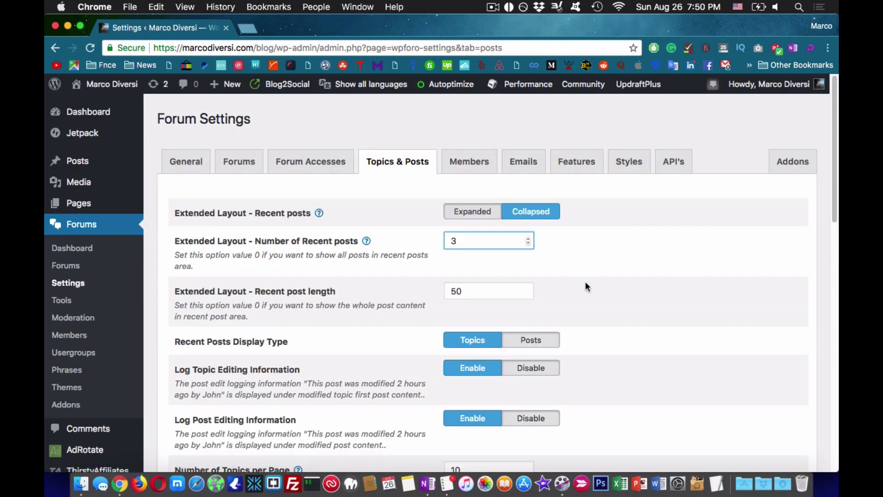
scroll(587, 286, down, 10)
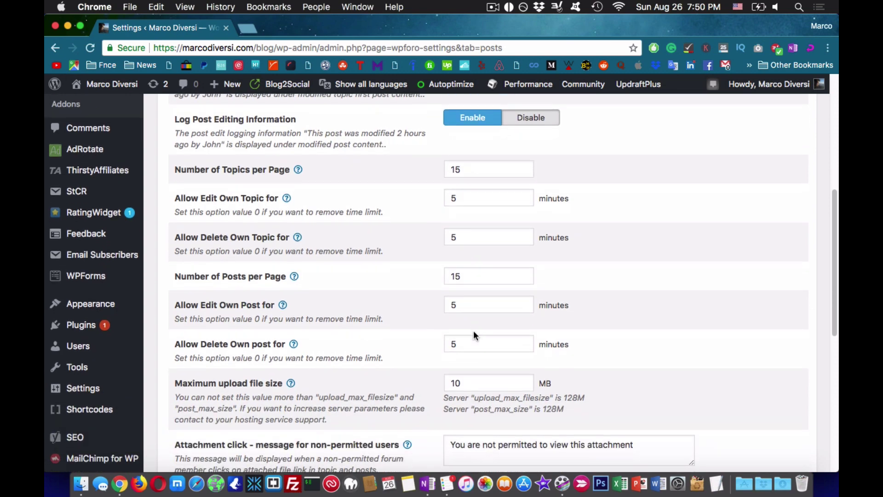
double_click(489, 383)
text(5)
scroll(672, 410, down, 2)
click(763, 441)
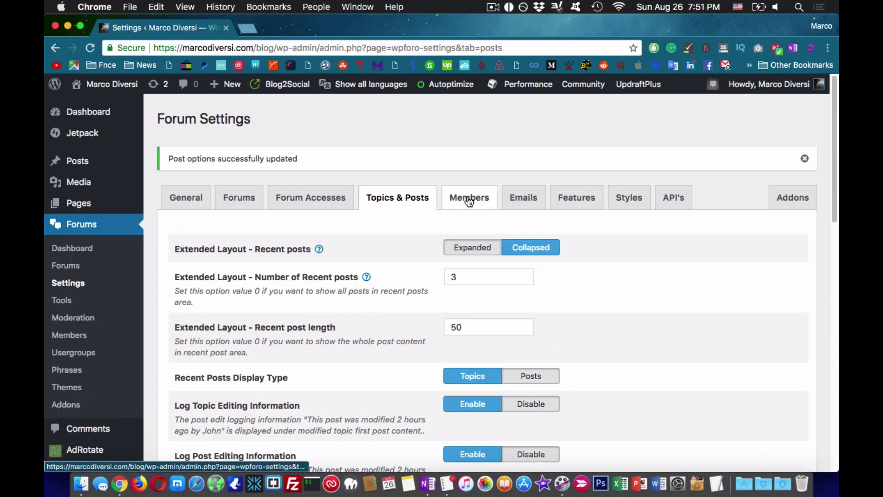
- Rename member Level 0 to 'Newbie' and Level 10 to 'Super Affiliate', then save
click(469, 201)
scroll(462, 227, down, 15)
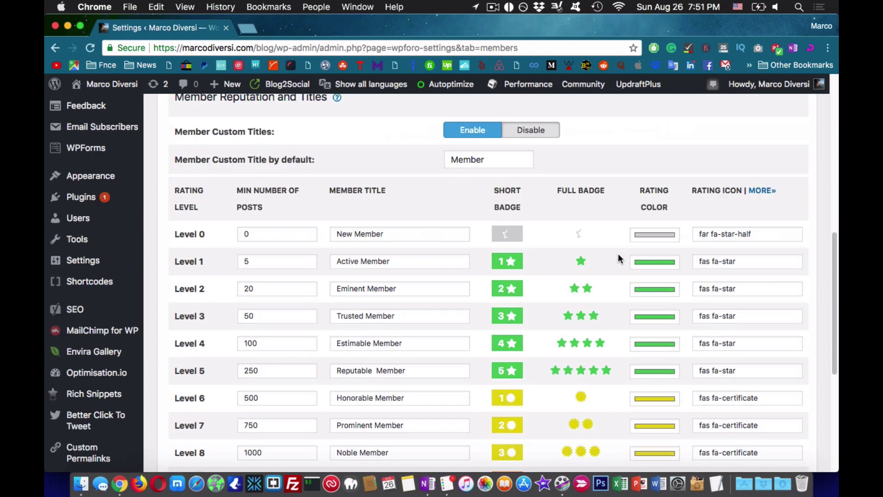
drag(384, 129, 336, 131)
text(Newbie)
triple_click(377, 404)
text(Super Affiliate)
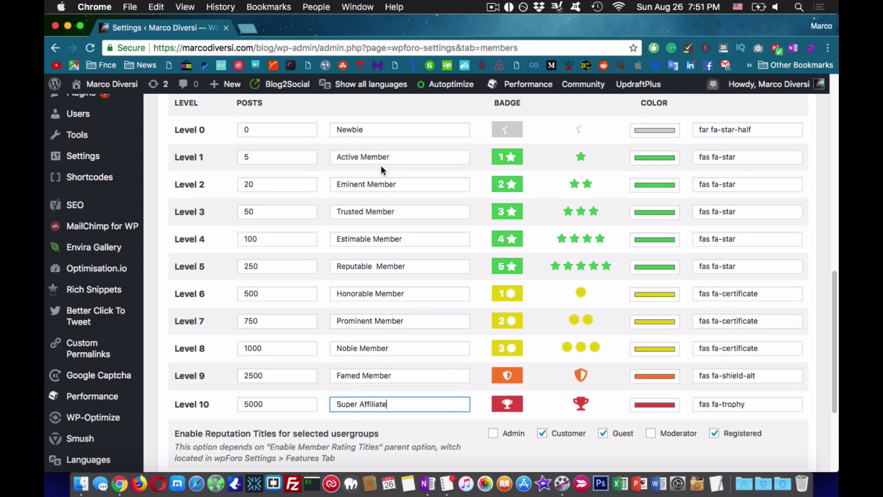
drag(395, 157, 310, 153)
key(Return)
scroll(470, 344, down, 5)
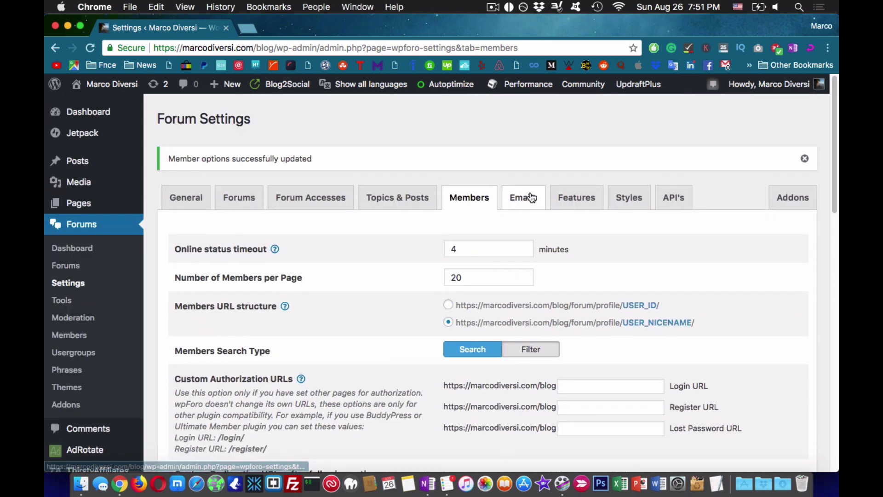
- Enter the site owner's e-mail as FROM and Forum Admins address, and enable new-post notifications
click(525, 198)
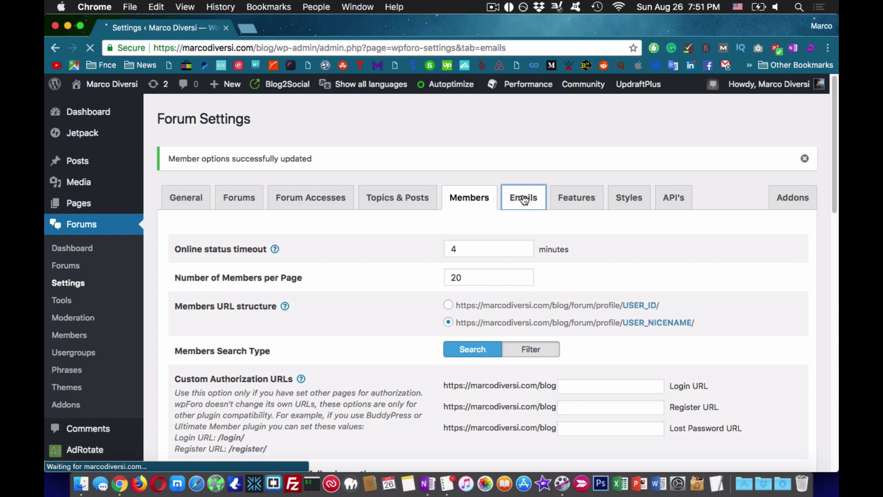
triple_click(557, 245)
triple_click(567, 271)
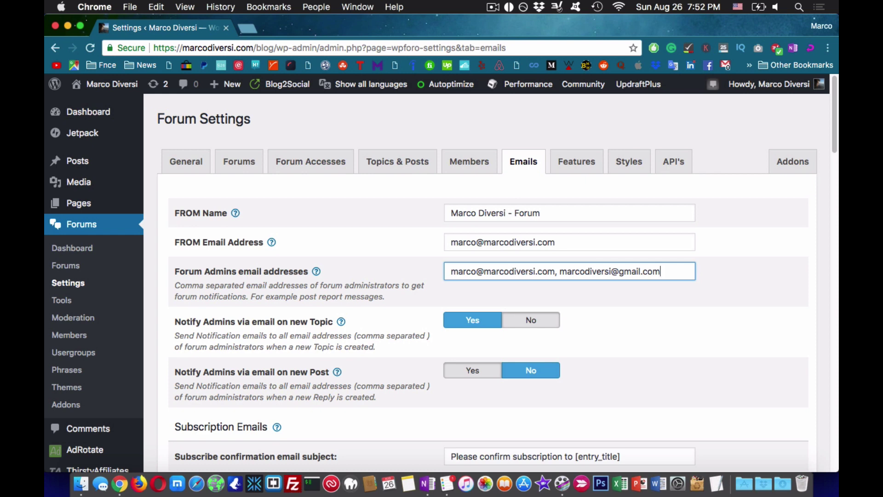
triple_click(683, 310)
scroll(684, 310, down, 1)
click(471, 315)
scroll(471, 315, down, 2)
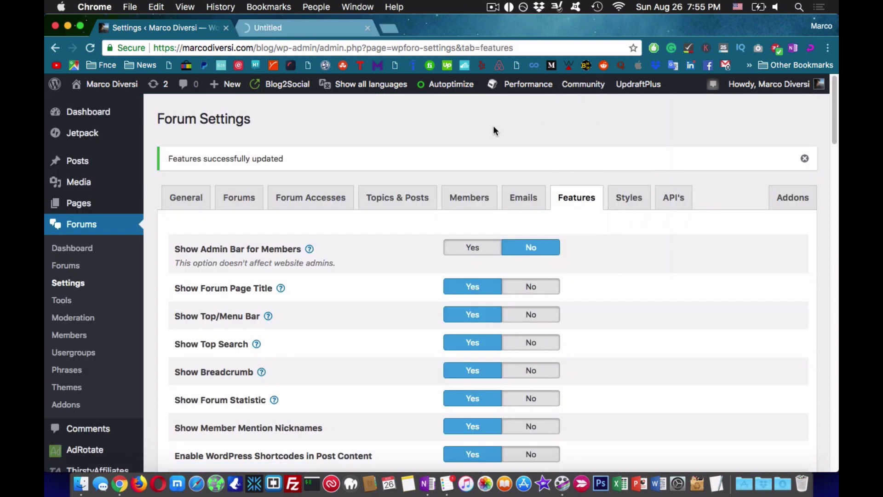
click(321, 31)
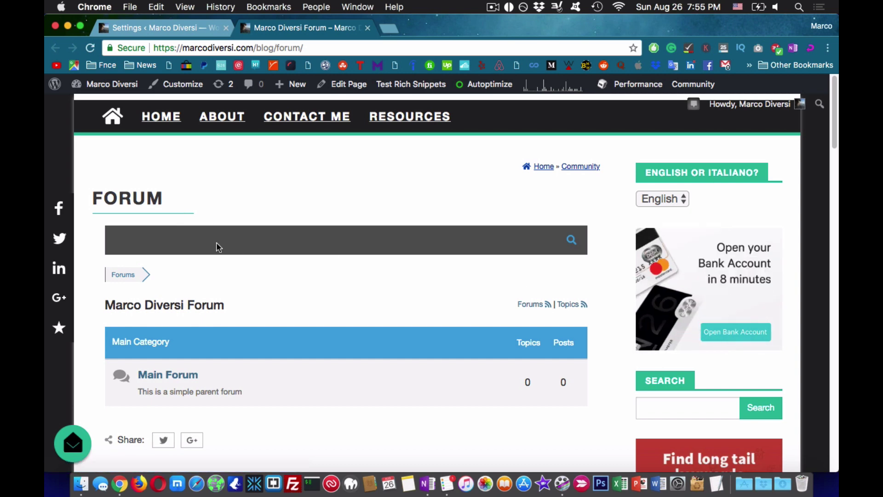
scroll(450, 302, down, 9)
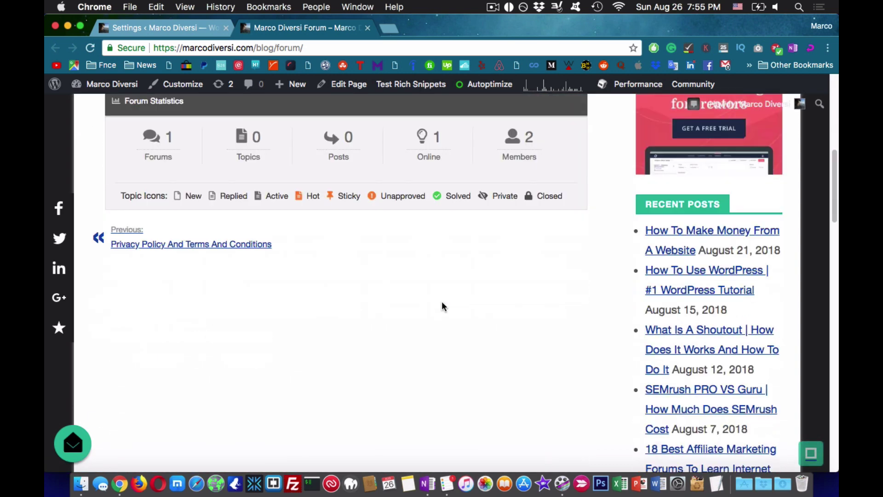
scroll(443, 306, up, 9)
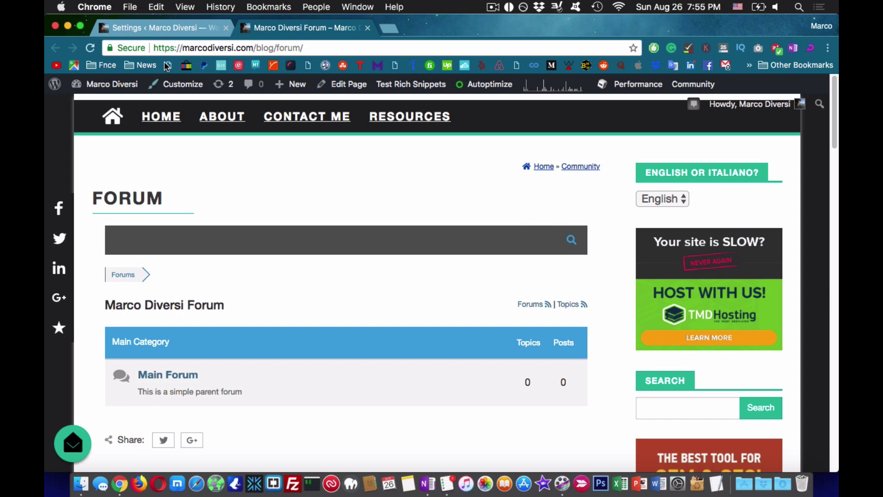
click(158, 29)
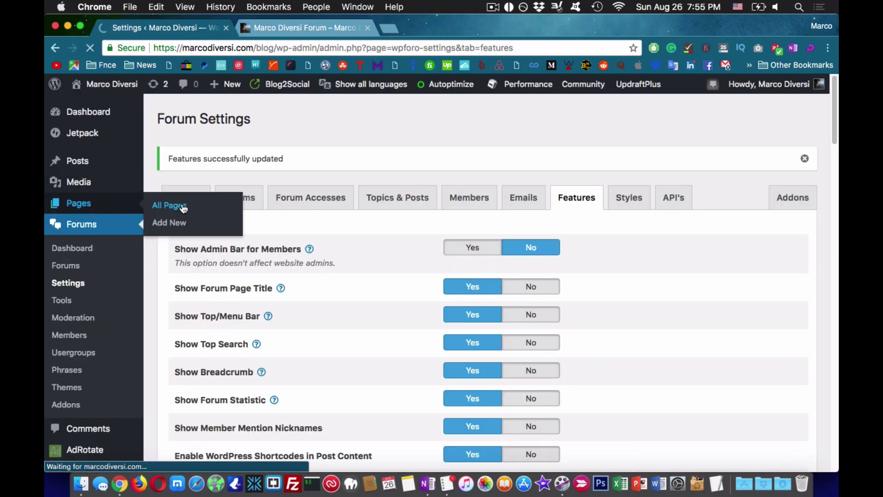
- Rename the Forum page title to 'Affiliate Marketing And Webmasters Forum'
click(184, 209)
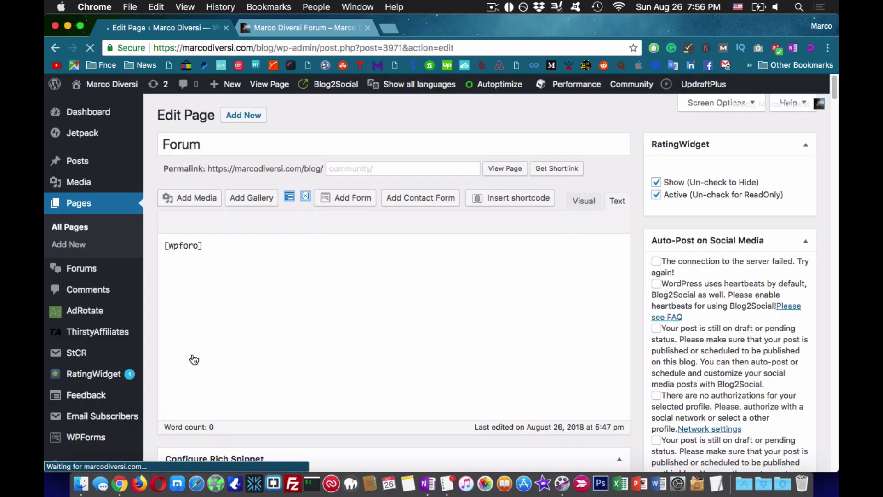
double_click(230, 146)
text(Affiliate Ma)
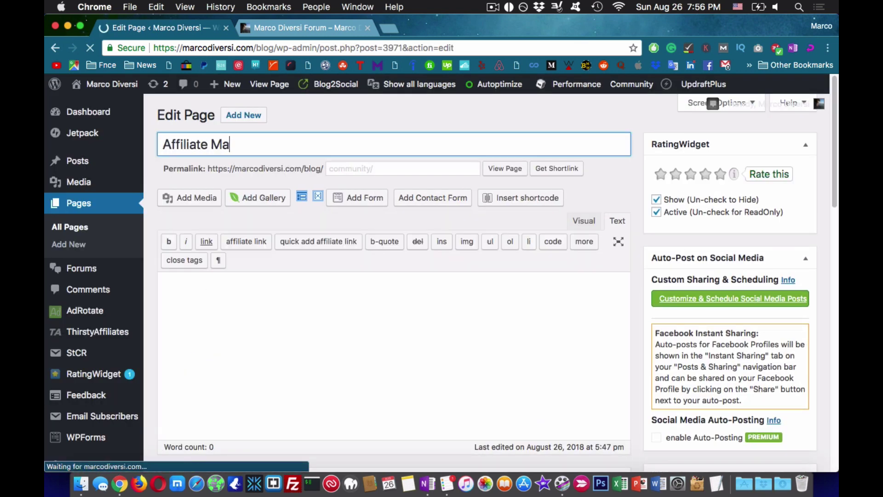
text(rketing And Webmasters Forum)
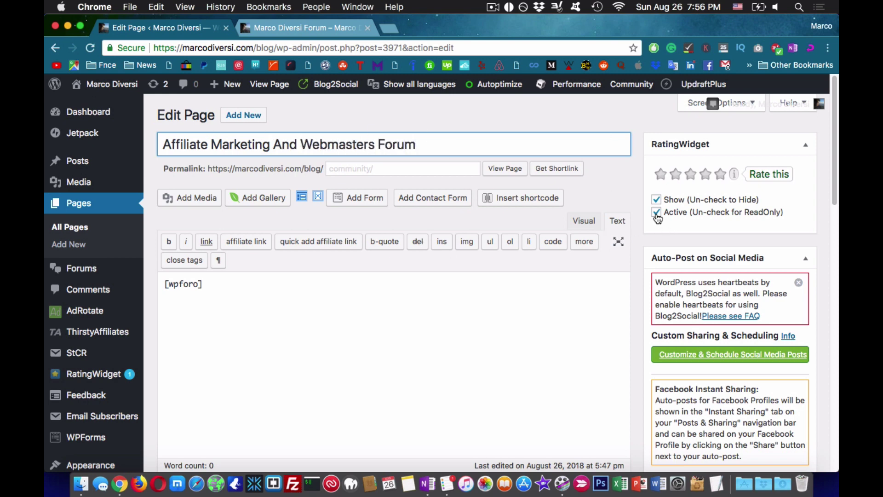
- Uncheck RatingWidget Active, keep no parent page, and set Show AMP to Hide
click(657, 213)
click(798, 282)
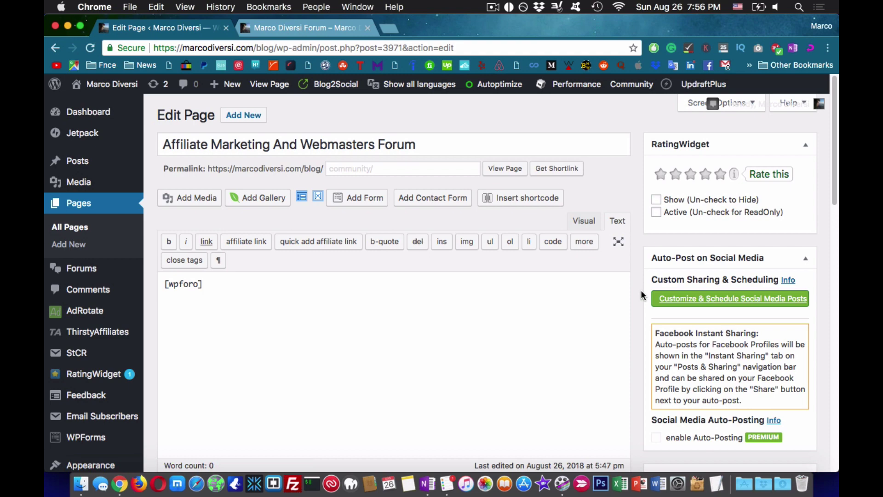
scroll(644, 294, down, 5)
scroll(642, 290, down, 10)
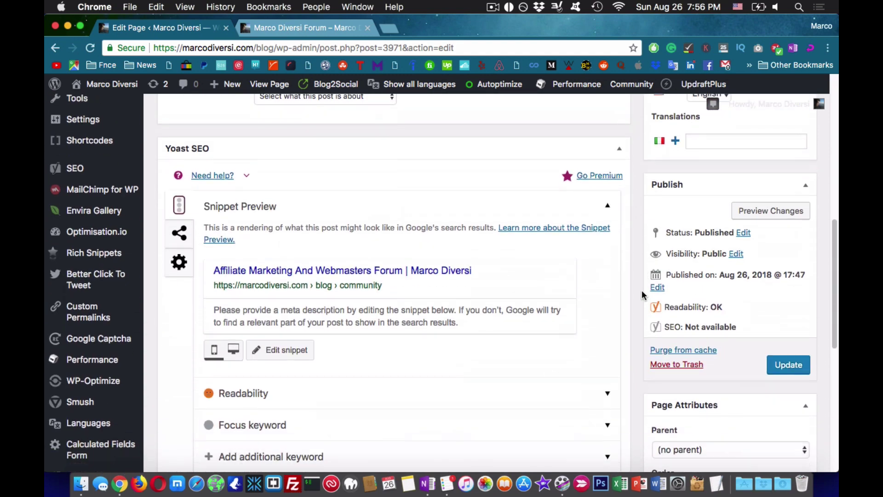
click(679, 274)
click(678, 274)
scroll(676, 292, down, 2)
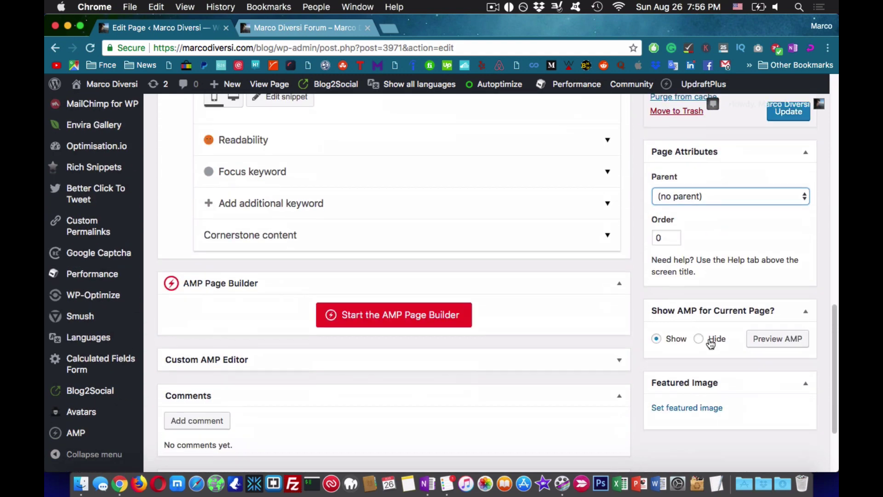
click(710, 340)
- Expand the Likes and Shares options and briefly check the Custom AMP Editor panel
scroll(727, 201, up, 11)
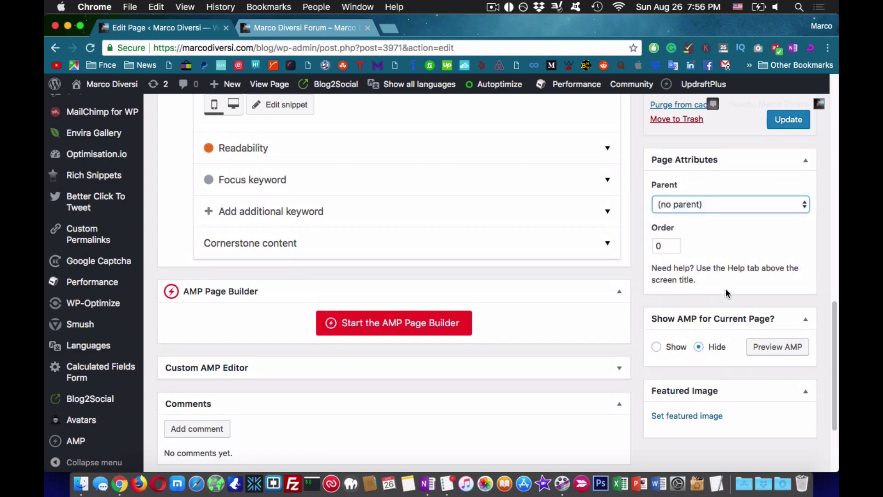
scroll(722, 286, up, 4)
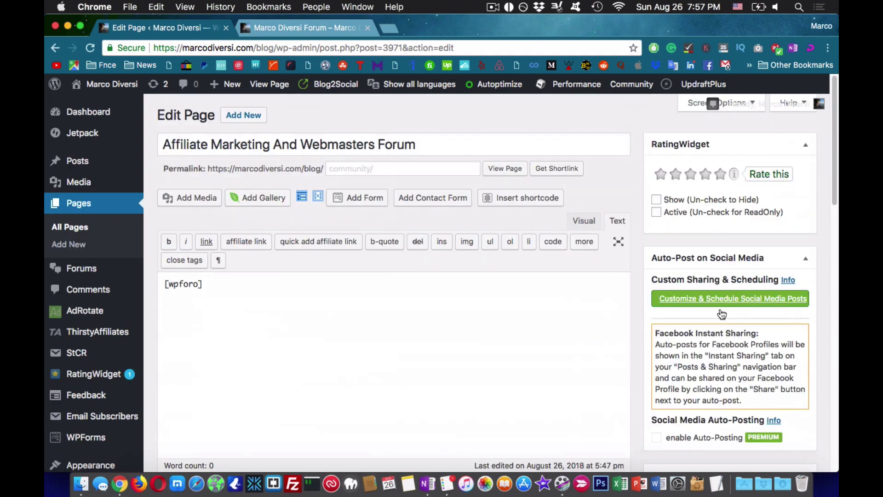
scroll(695, 322, down, 15)
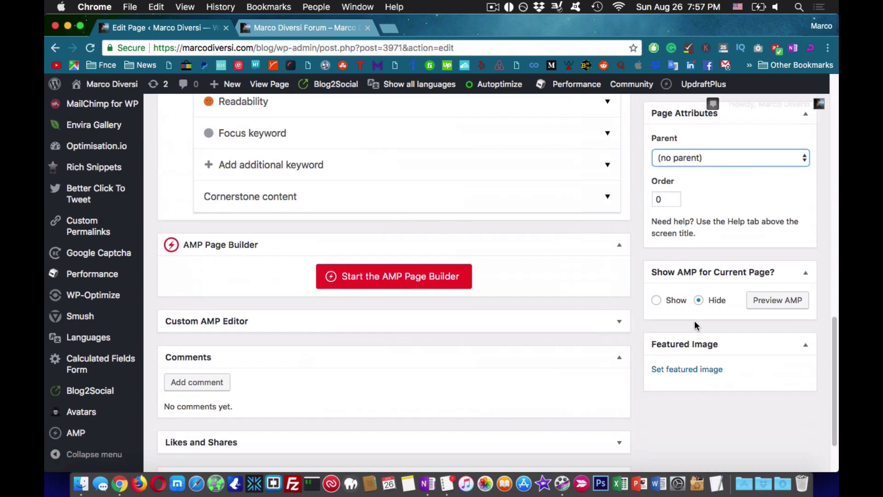
scroll(694, 324, down, 4)
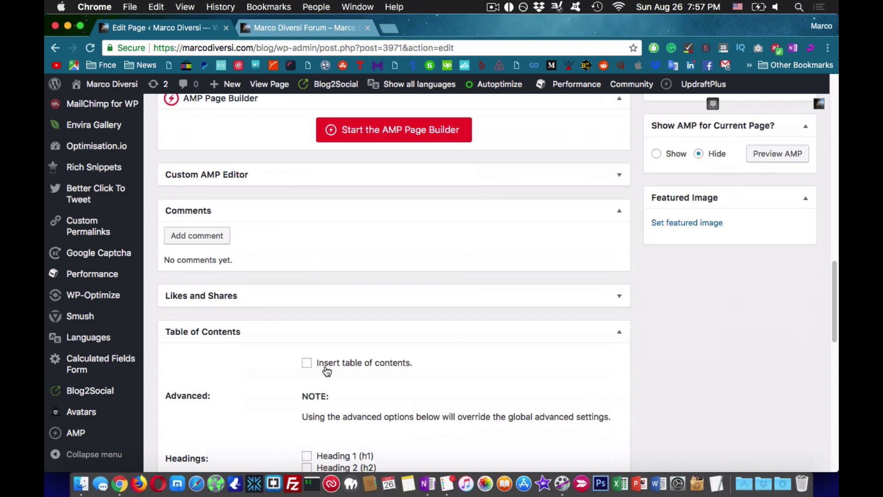
scroll(450, 394, up, 2)
click(242, 352)
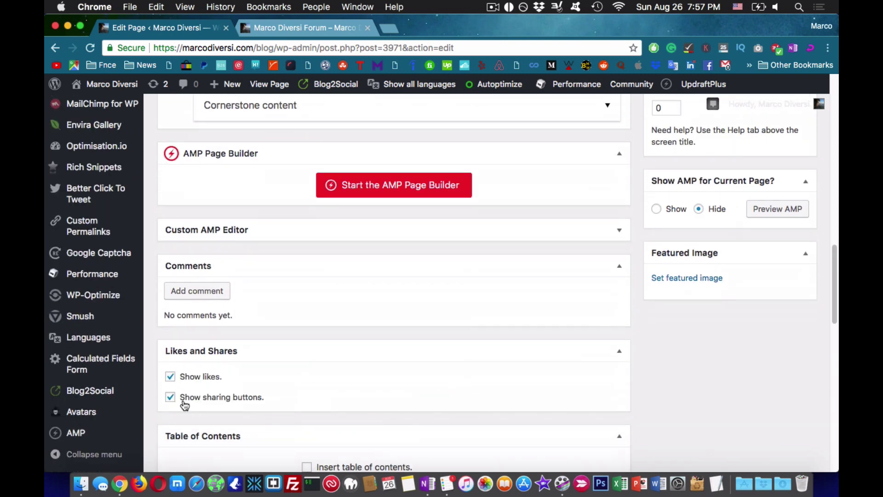
click(364, 231)
click(365, 232)
scroll(205, 390, up, 7)
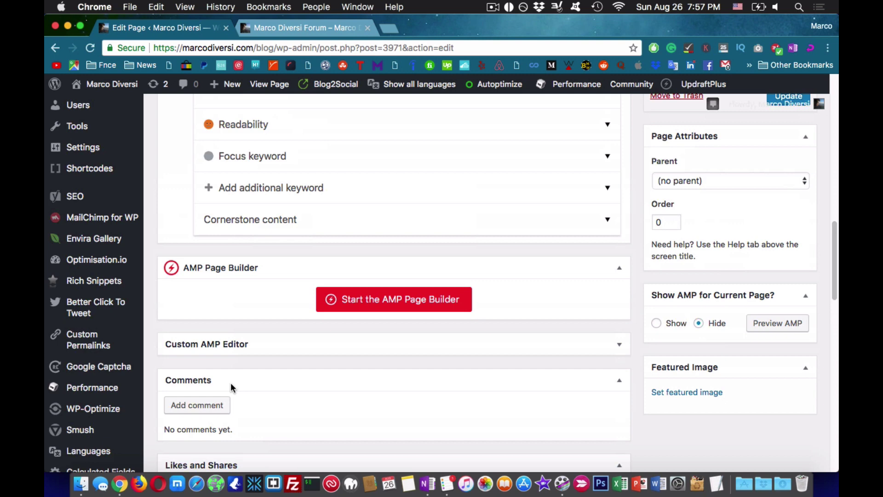
- Write a Yoast meta description about making money online with a super affiliate community
click(291, 234)
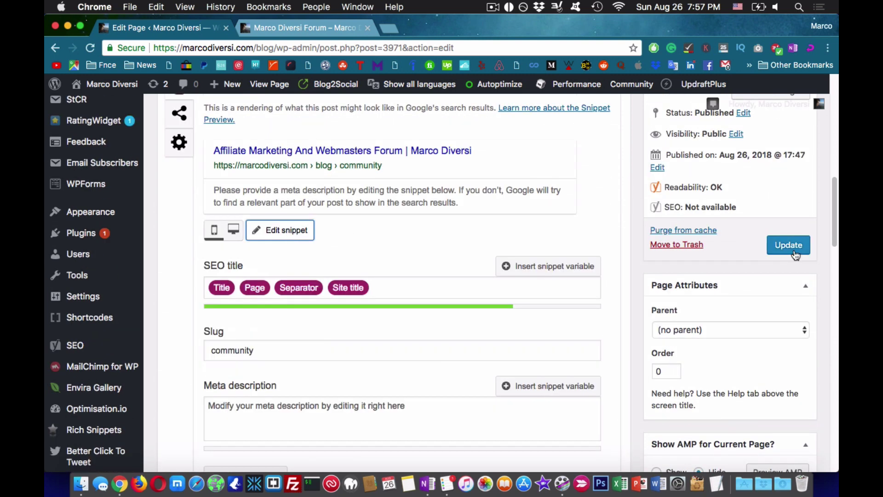
click(394, 405)
text(Aff)
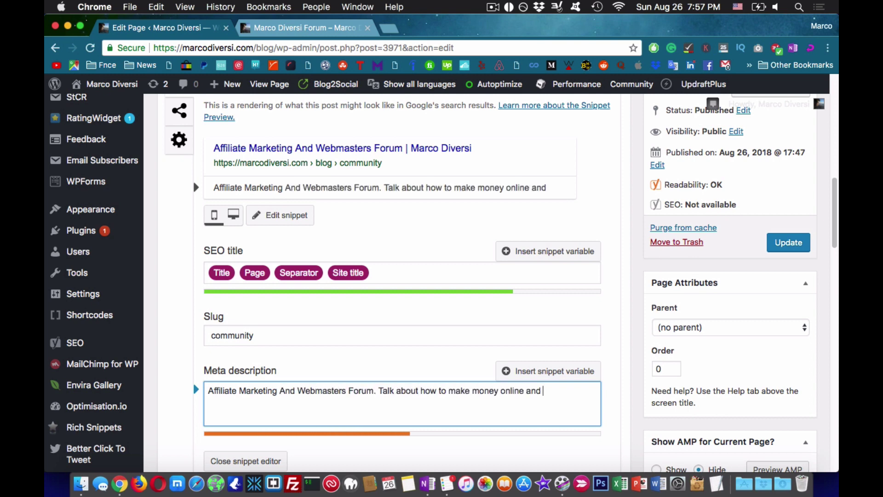
text(act with a community of s)
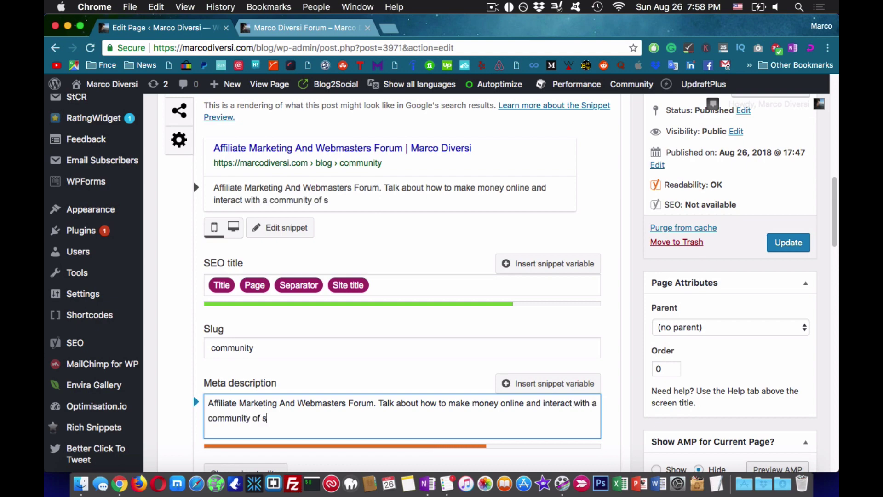
text(iliates)
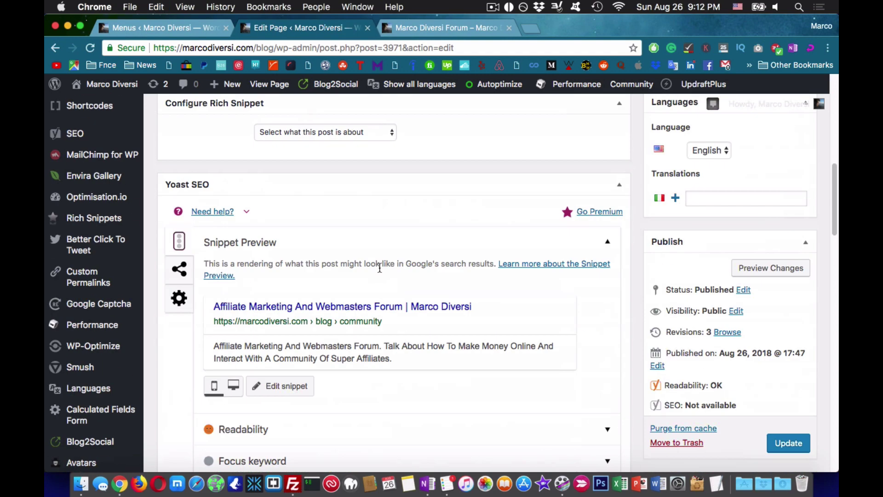
scroll(460, 276, down, 5)
- Set the page template to FW Fullwidth and update the page
click(722, 347)
click(711, 357)
click(789, 220)
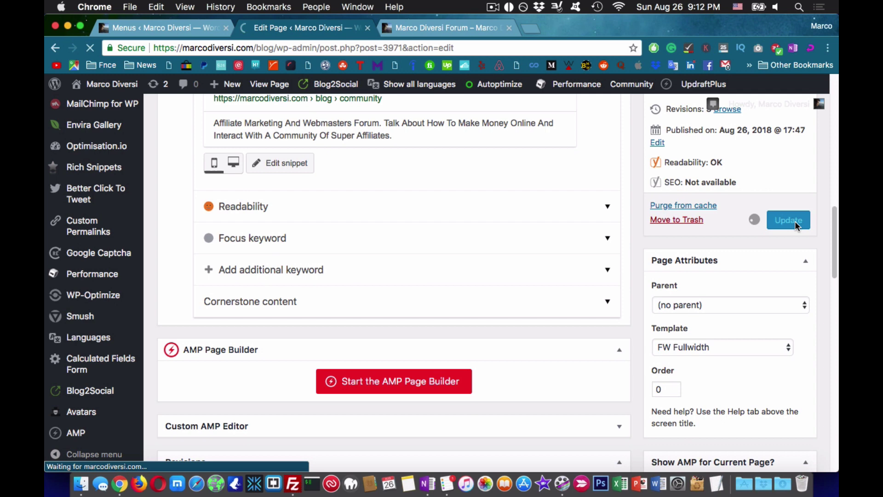
- Reload the live forum page to confirm the full-width layout, then return to Menus
click(438, 28)
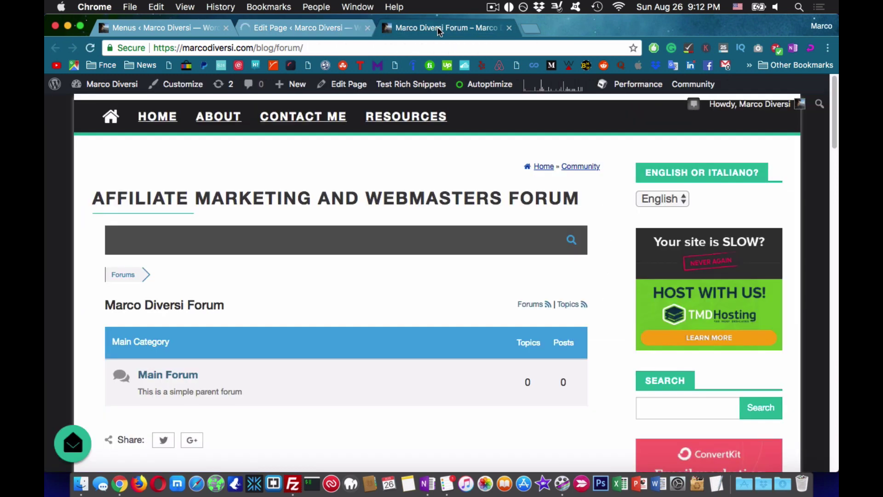
key(super+r)
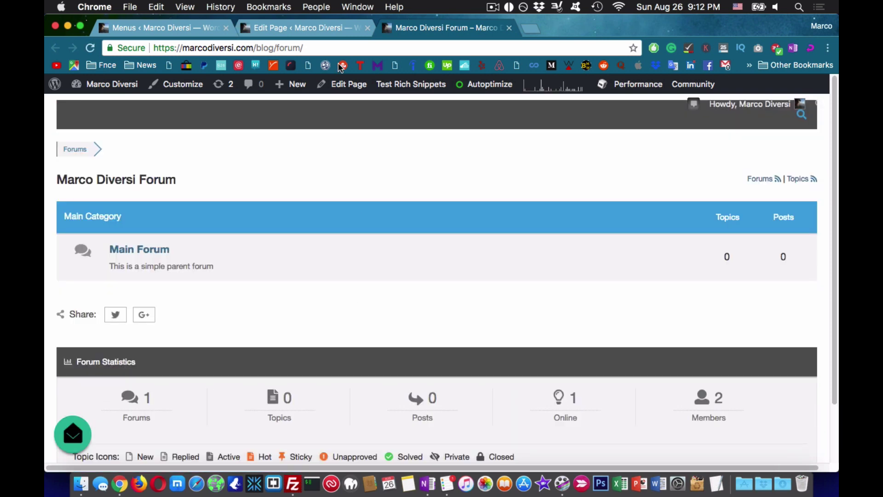
key(super+1)
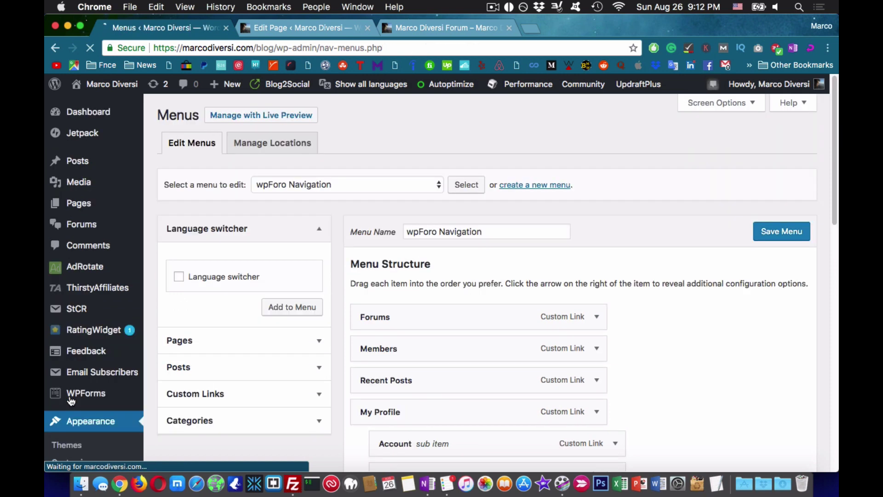
- Save wpForo Navigation assigned to the wpForo Menu English and Italiano locations
click(286, 184)
click(286, 185)
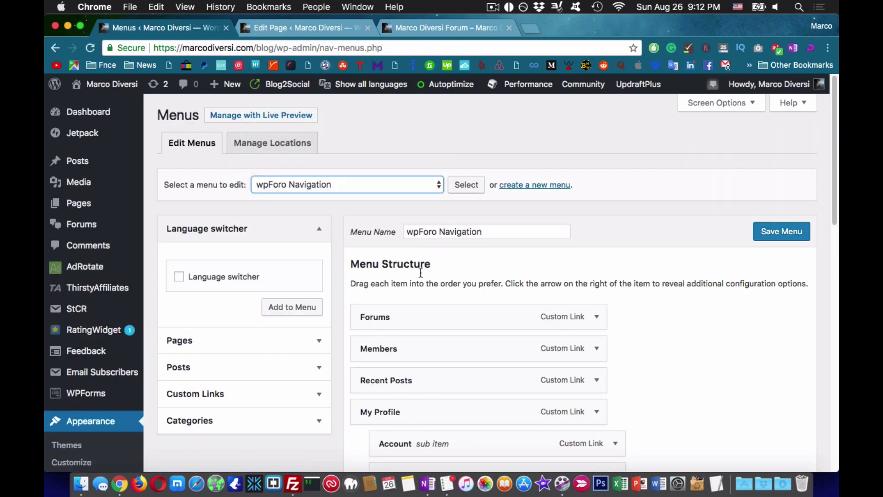
scroll(417, 277, down, 10)
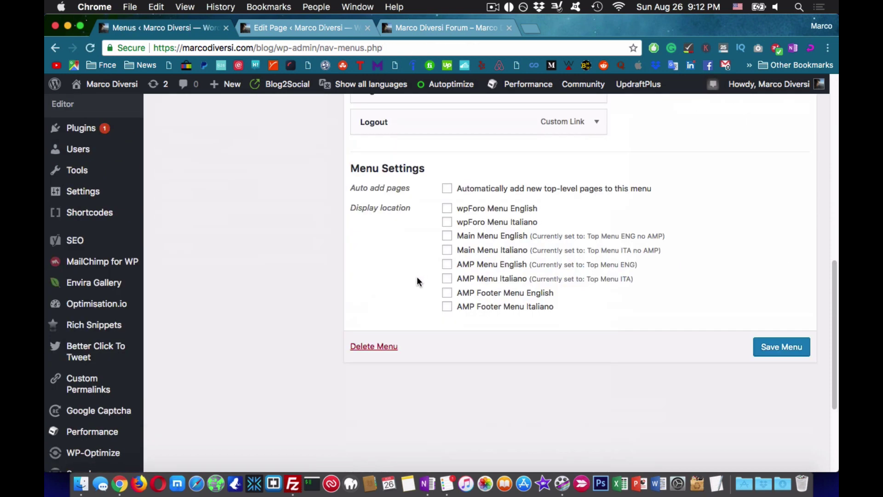
click(771, 354)
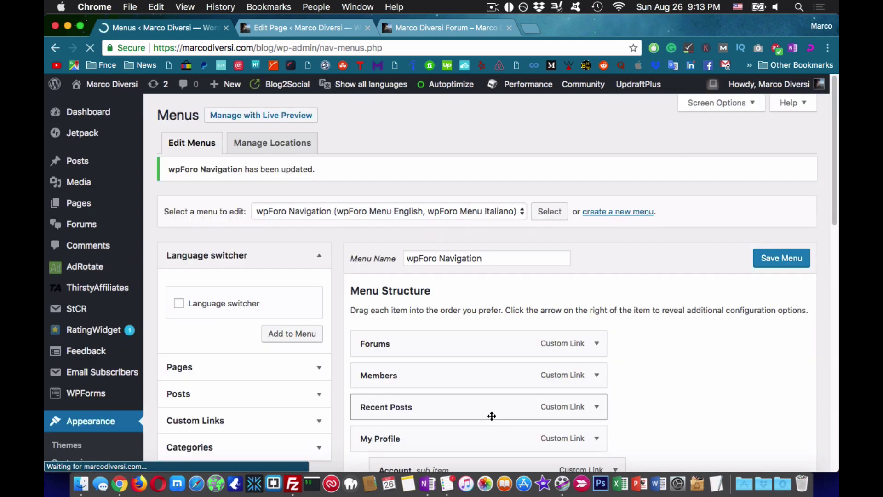
- Reload the live forum to see the new navigation bar, then return to Menus
click(434, 27)
key(super+r)
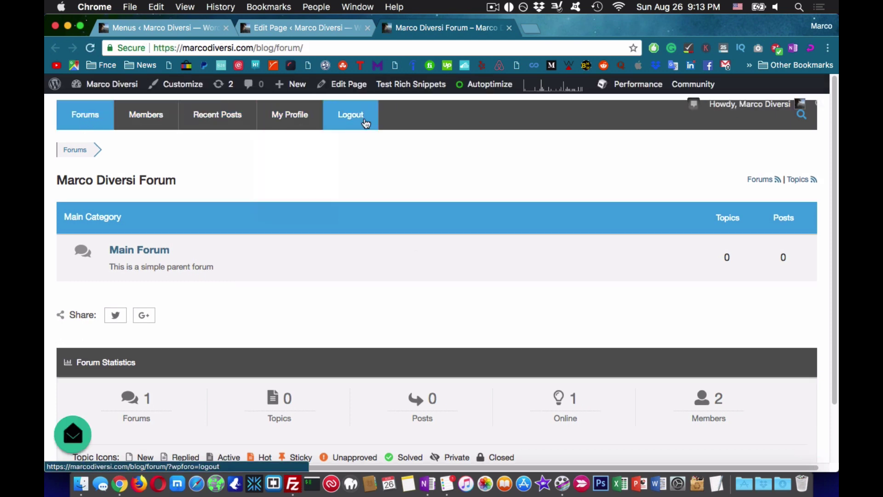
click(161, 28)
scroll(381, 261, down, 3)
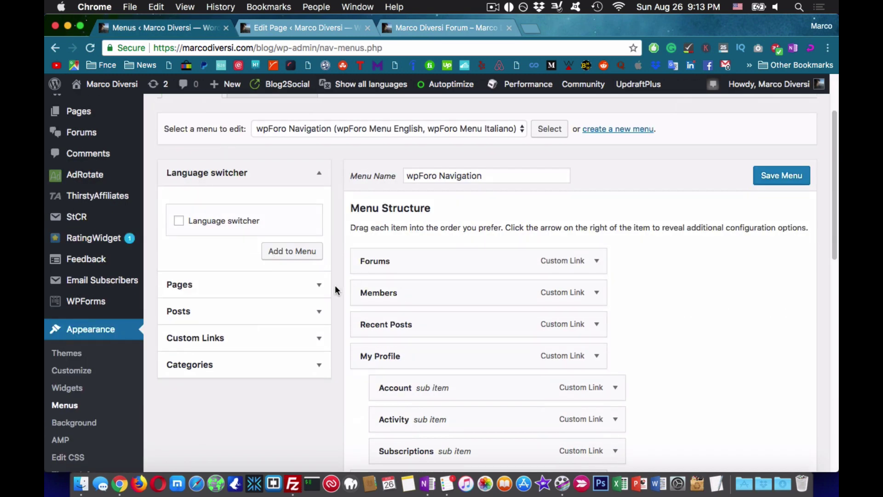
- Copy the HOME item's URL from the Top Menu ENG no AMP menu
scroll(336, 290, up, 1)
click(386, 154)
click(317, 121)
click(543, 156)
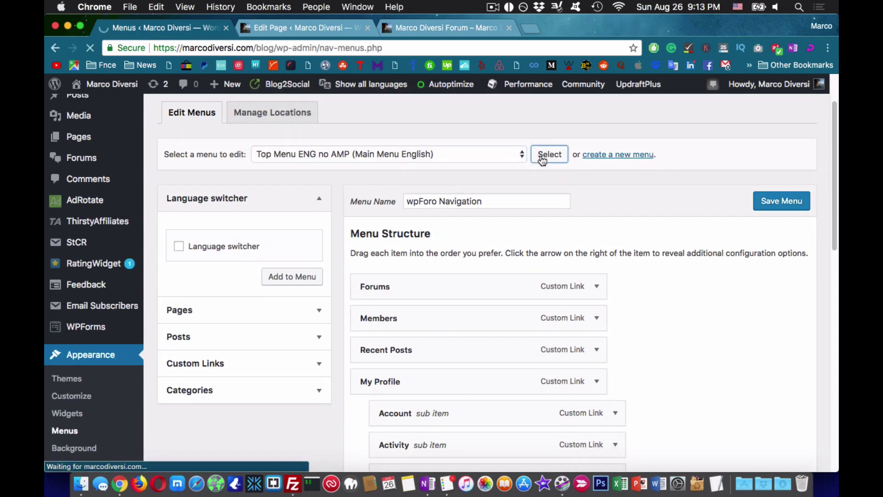
click(596, 302)
click(521, 346)
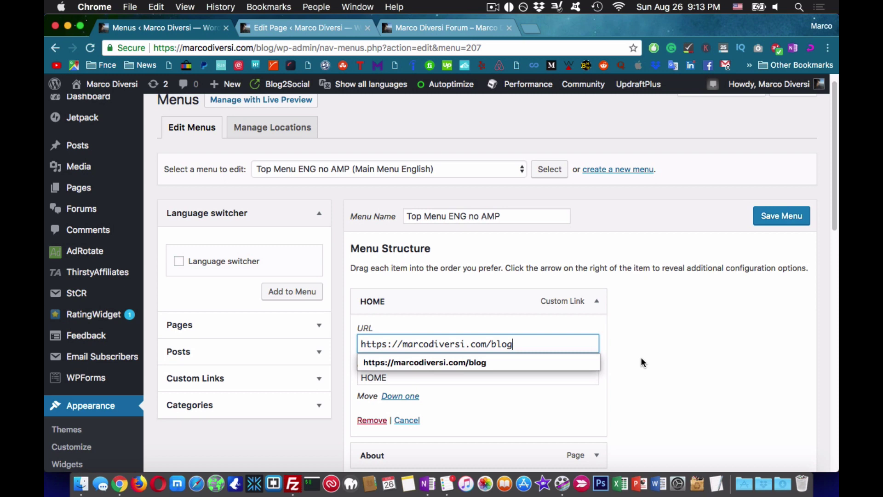
triple_click(521, 347)
click(597, 302)
- Paste the copied home URL into a new Custom Link in wpForo Navigation
scroll(592, 380, down, 1)
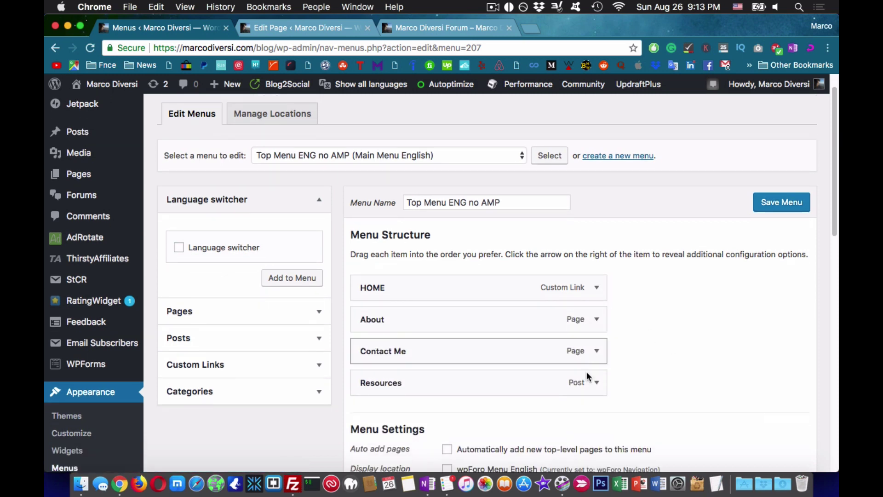
scroll(592, 381, up, 2)
click(363, 184)
click(362, 220)
click(547, 186)
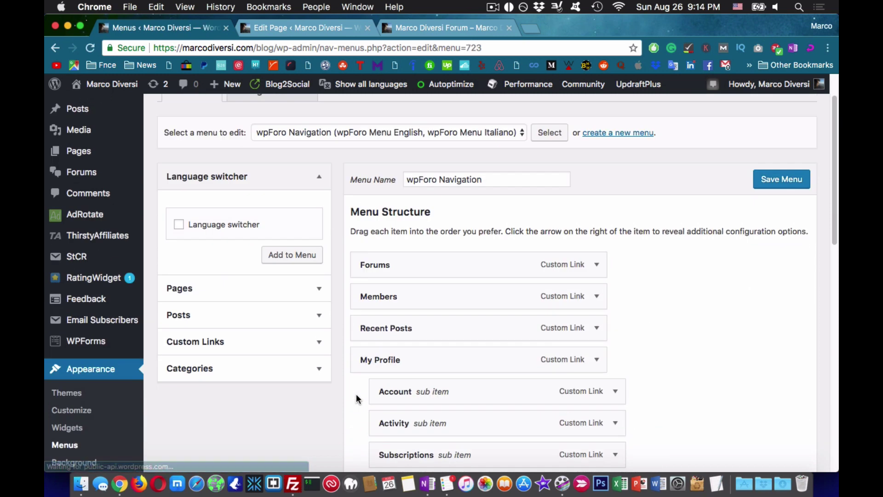
click(195, 288)
triple_click(266, 295)
key(super+v)
key(Tab)
- Label the custom link HOME and tick the About page for adding
text(HO)
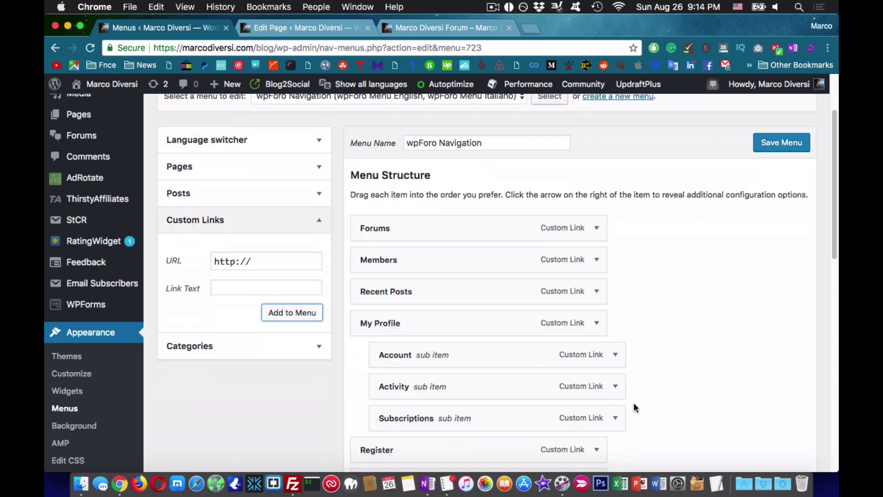
scroll(430, 312, up, 3)
click(318, 255)
drag(316, 339, 309, 382)
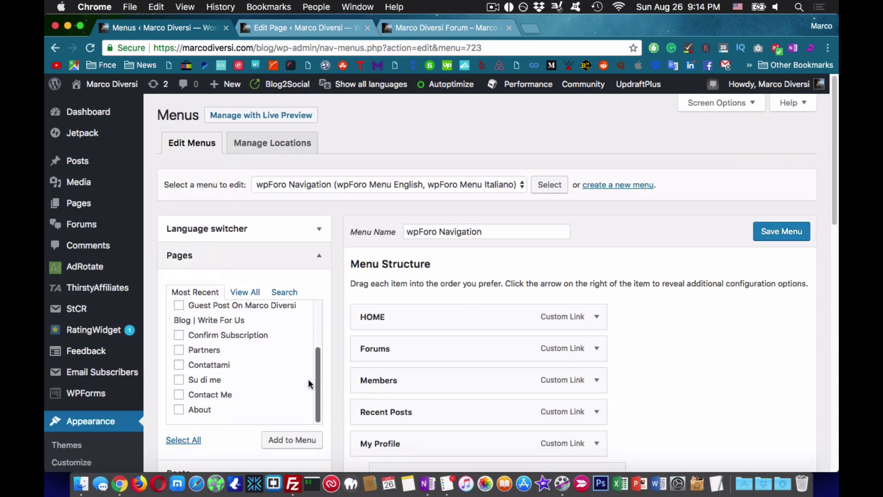
click(179, 409)
- Add the Best Affiliate Marketing Resources post to wpForo Navigation from the Posts list
scroll(230, 405, up, 2)
scroll(230, 405, down, 2)
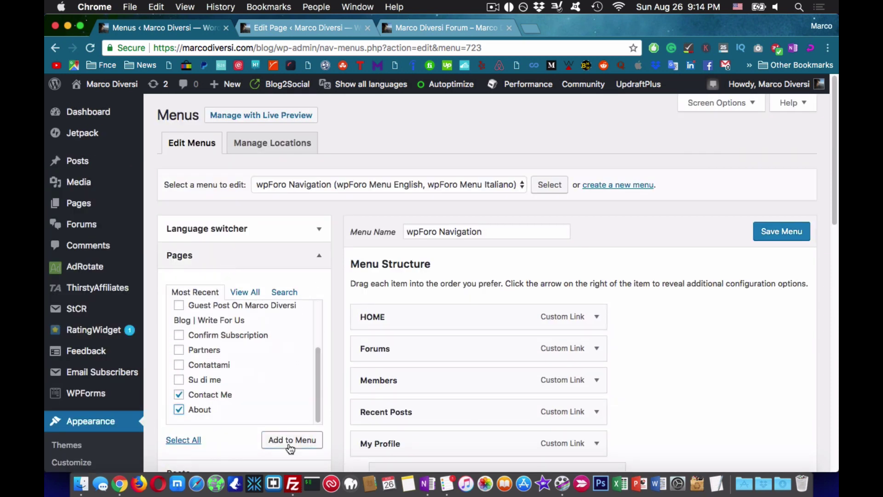
scroll(258, 414, down, 2)
click(257, 414)
click(241, 229)
scroll(241, 228, down, 1)
scroll(258, 313, down, 5)
click(239, 354)
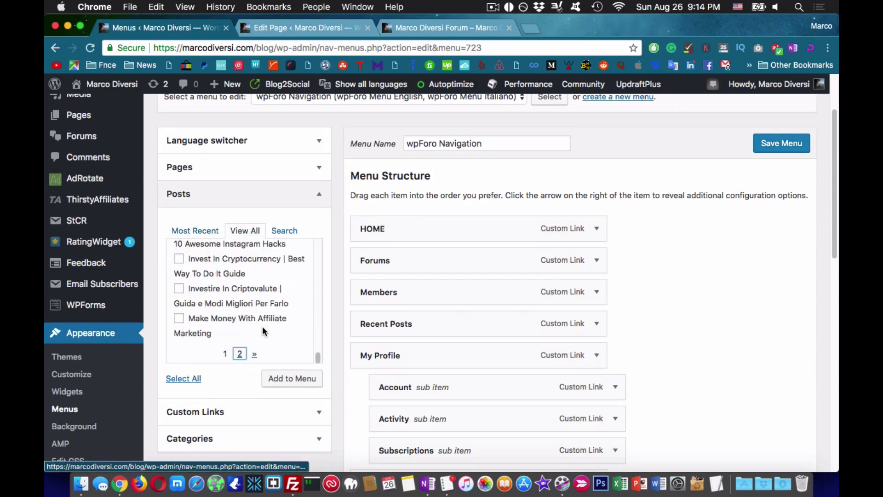
scroll(240, 331, up, 5)
scroll(241, 330, down, 5)
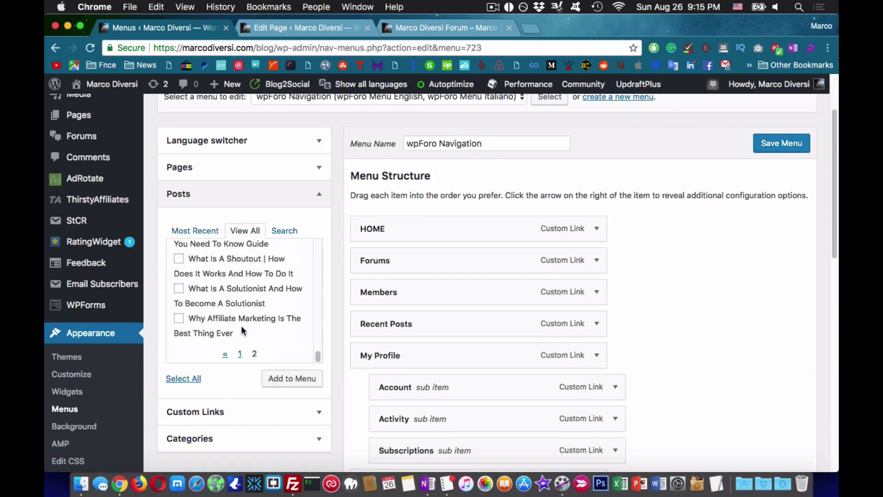
scroll(248, 322, up, 10)
scroll(263, 316, down, 5)
click(179, 318)
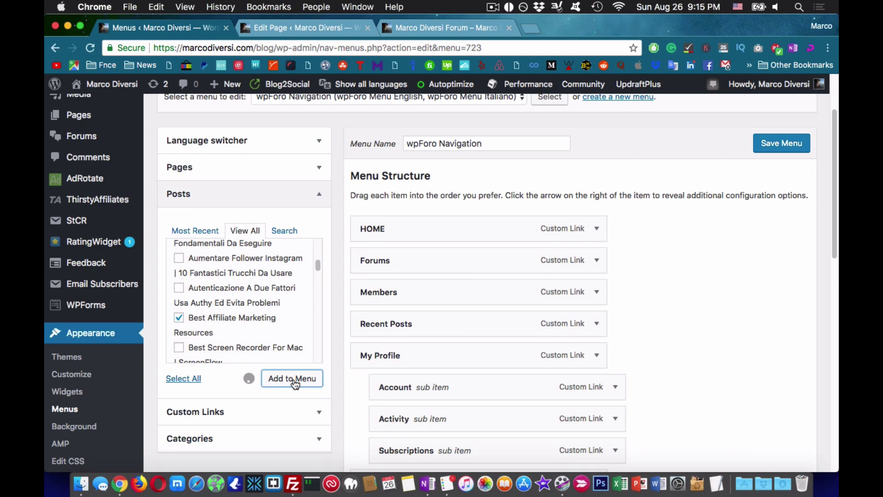
- Move Contact Me and About right after HOME and relabel the post RESOURCES
scroll(694, 378, down, 10)
drag(381, 242, 414, 347)
scroll(414, 347, down, 10)
drag(414, 191, 405, 351)
scroll(437, 192, up, 10)
scroll(668, 368, down, 6)
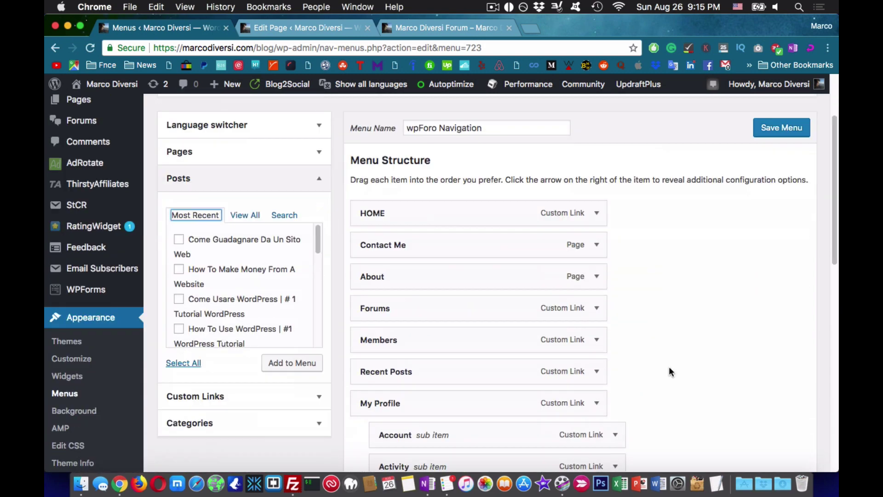
scroll(539, 423, down, 2)
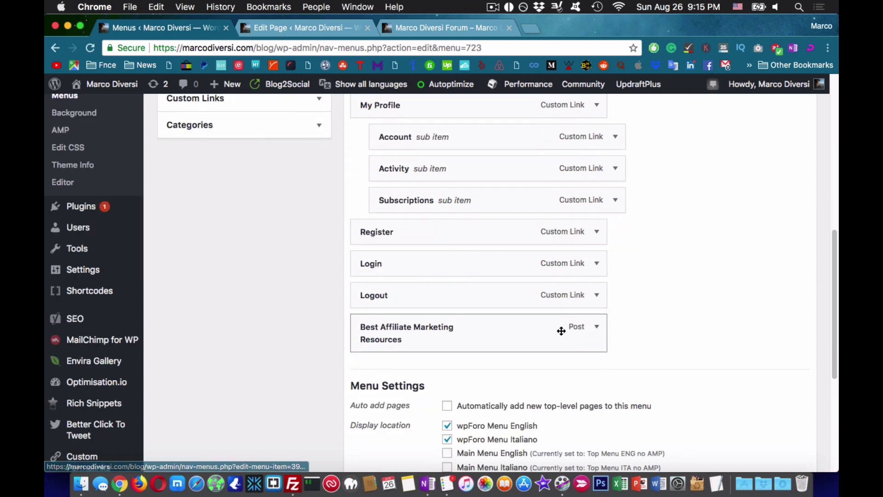
text(RESOURCES)
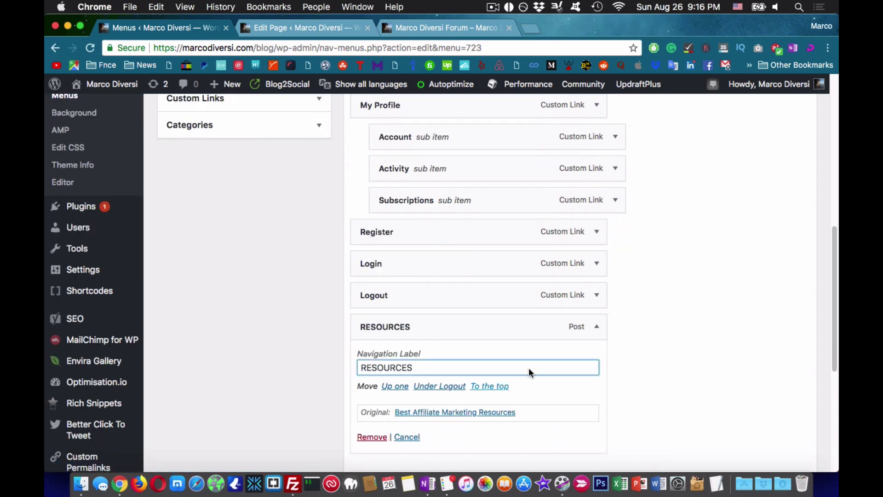
scroll(529, 372, down, 2)
click(596, 242)
scroll(663, 274, up, 3)
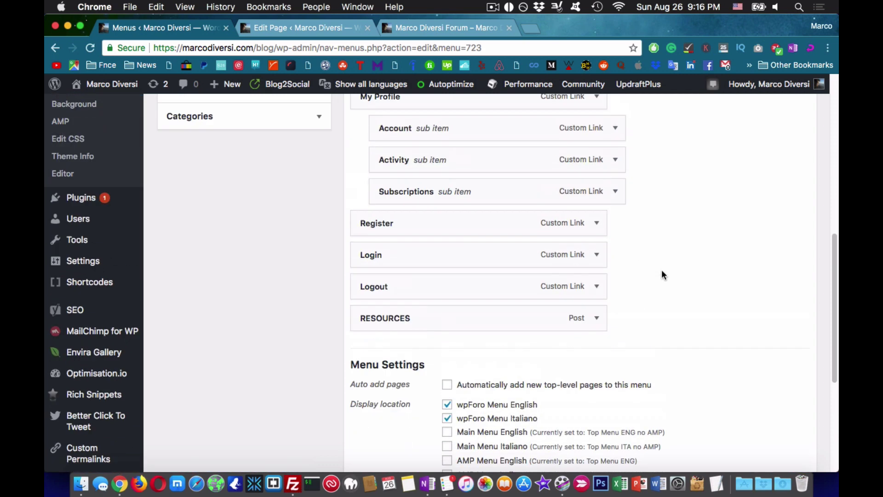
scroll(595, 327, up, 3)
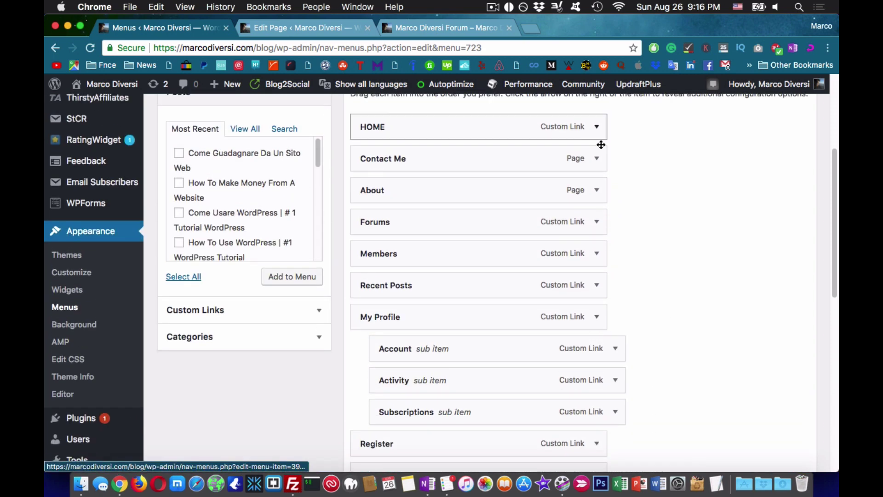
- Rename the Contact Me and About menu items to CONTACT ME and ABOUT
click(597, 158)
click(474, 199)
text(ONTACT ME)
click(597, 158)
click(596, 190)
double_click(368, 231)
text(a)
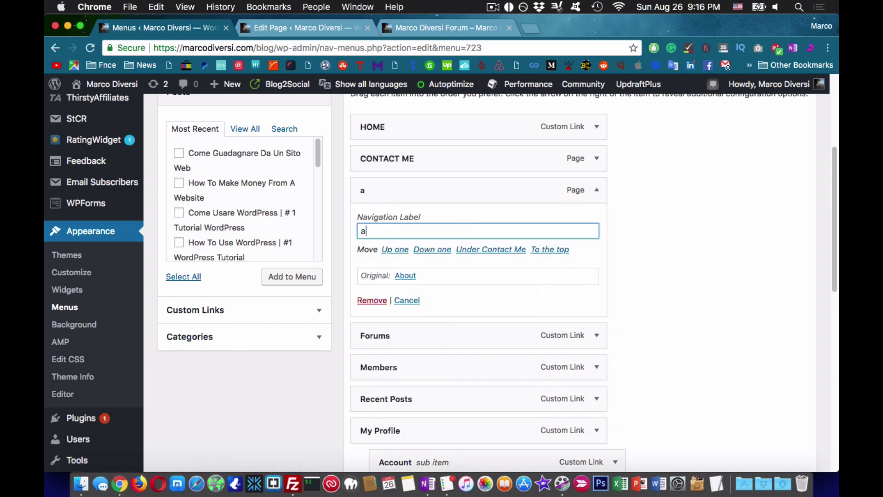
text(BOUT)
click(596, 190)
- Move ABOUT above CONTACT ME and rename the Forums item to FORUMS
drag(483, 190, 426, 158)
click(597, 222)
double_click(371, 299)
text(FORUMS)
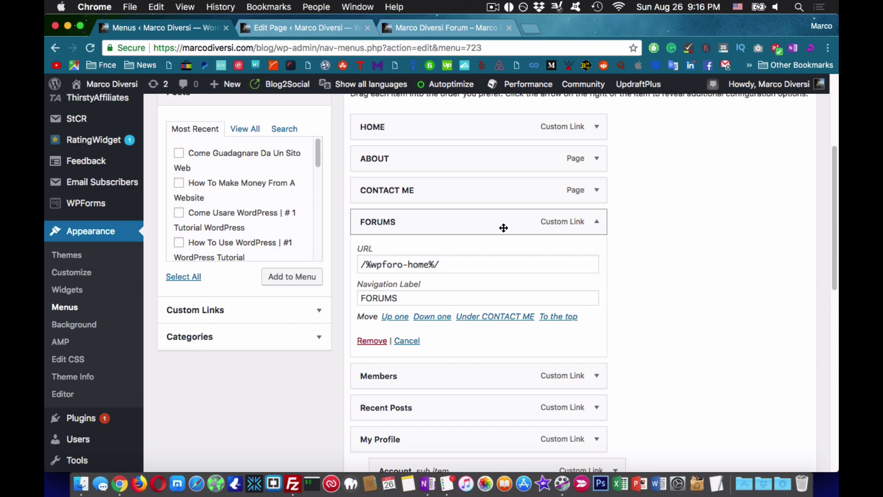
click(597, 222)
- Save the wpForo Navigation menu and view the live forum page
scroll(677, 268, down, 2)
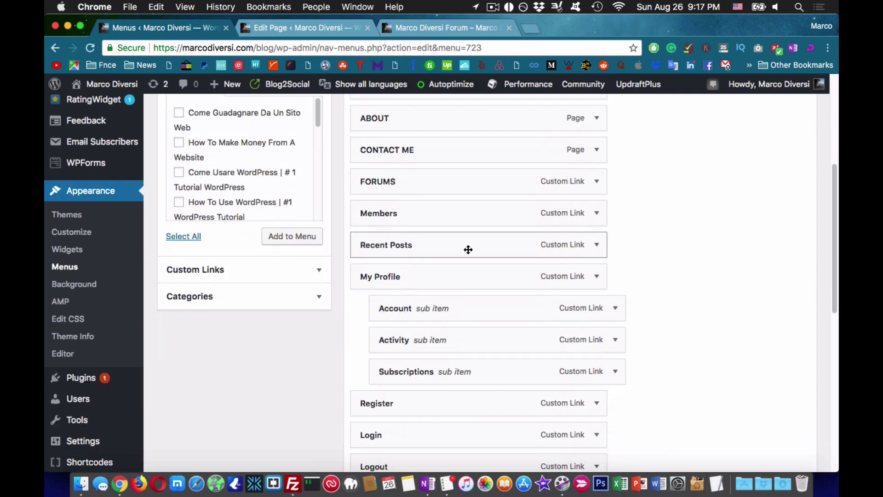
scroll(446, 390, down, 3)
scroll(428, 418, up, 10)
click(774, 237)
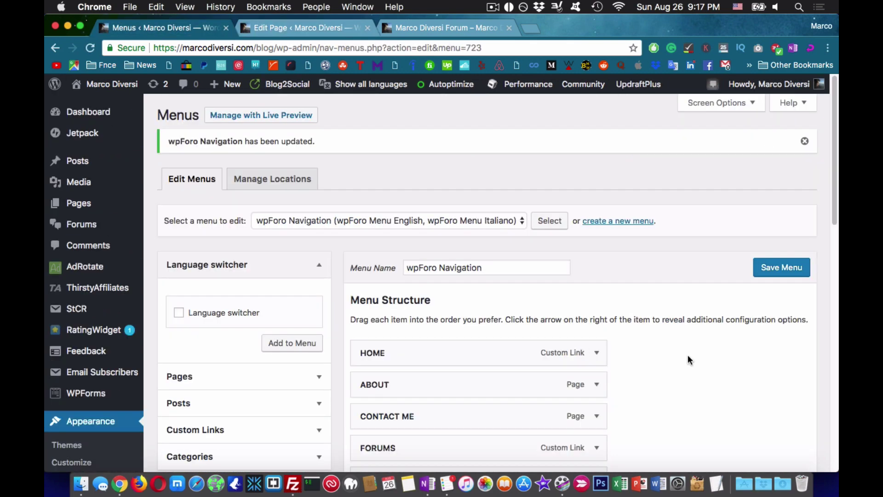
scroll(457, 216, down, 1)
click(457, 204)
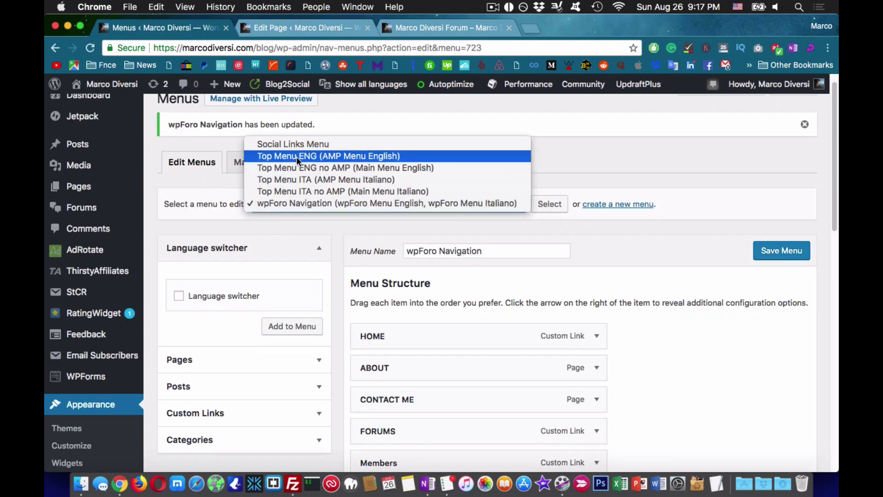
click(420, 36)
click(420, 36)
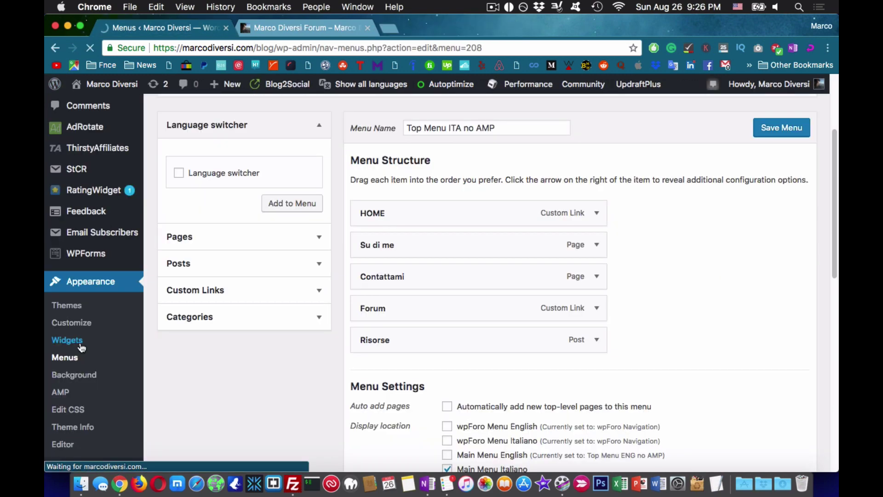
- On the Widgets page, add wpForo Search, Recent Posts and Recent Topics to the wpForo Sidebar
click(74, 338)
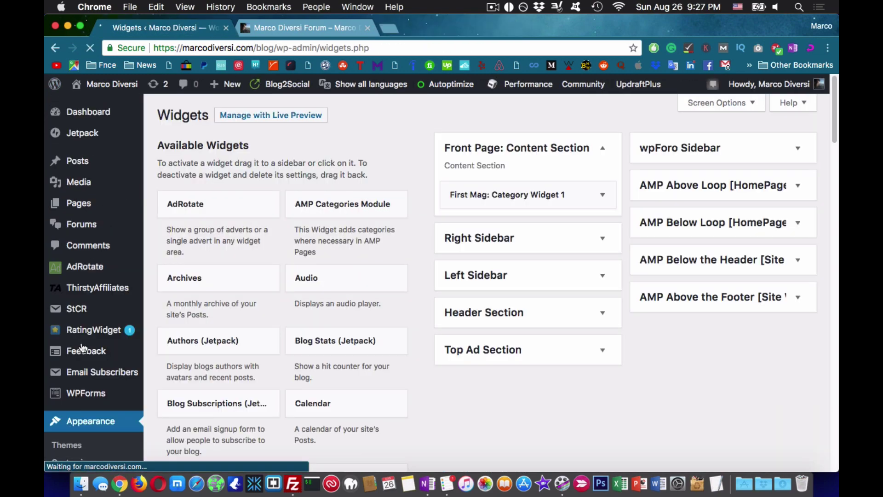
click(724, 160)
scroll(426, 352, down, 15)
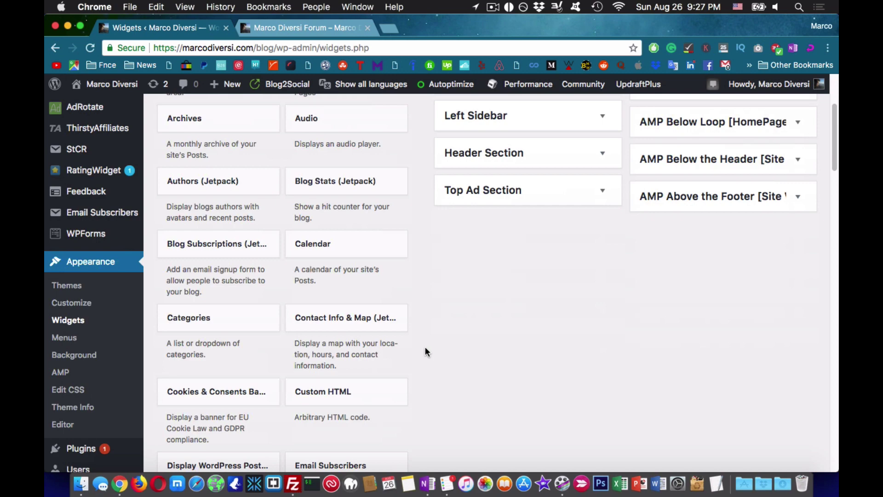
drag(325, 302, 681, 233)
scroll(512, 296, up, 15)
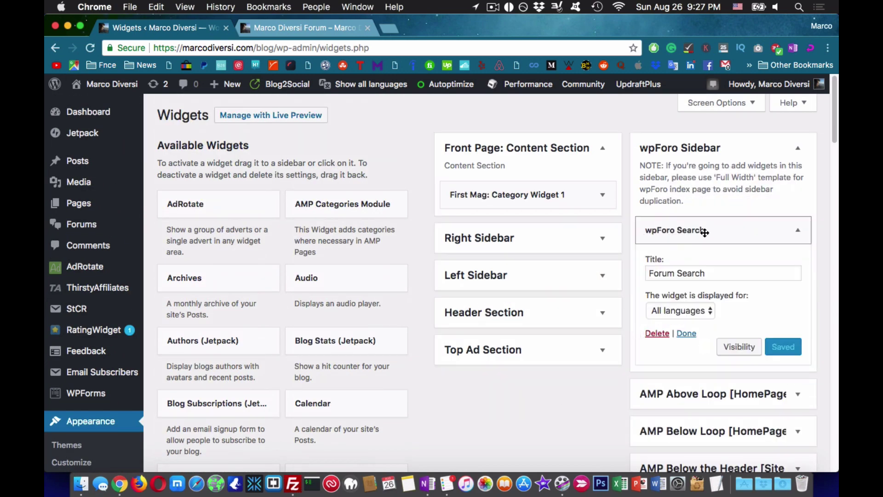
scroll(493, 351, down, 15)
scroll(495, 347, up, 3)
drag(210, 334, 690, 264)
scroll(649, 436, up, 15)
scroll(471, 399, down, 10)
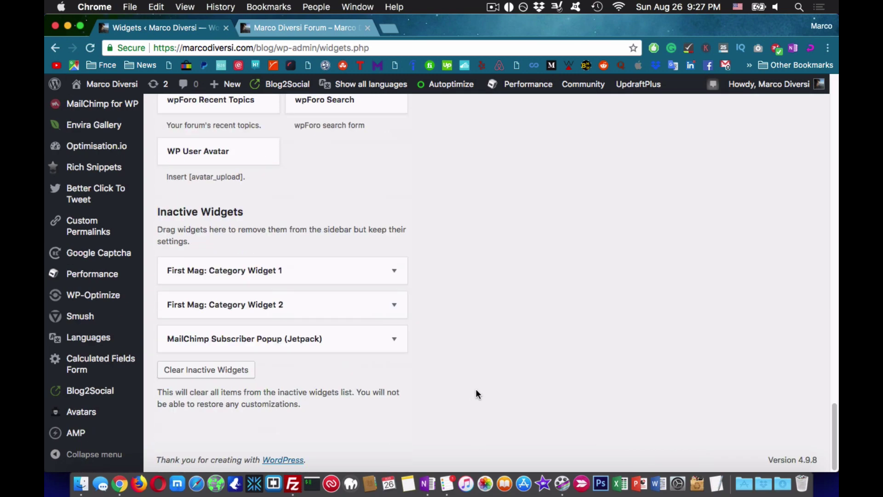
scroll(476, 391, up, 5)
drag(335, 211, 709, 440)
scroll(577, 241, up, 10)
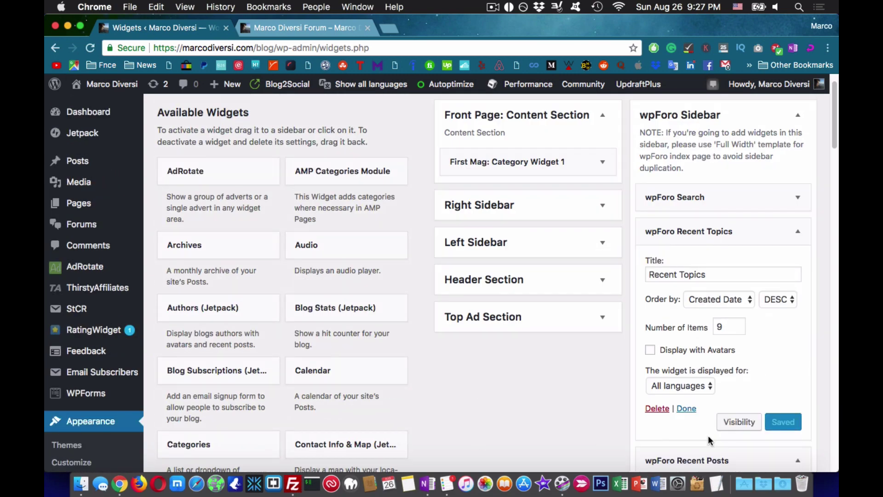
scroll(708, 440, down, 4)
- Collapse Recent Posts and Recent Topics, then add and position the Online Members widget
click(680, 287)
scroll(680, 288, up, 4)
click(680, 231)
scroll(571, 383, down, 15)
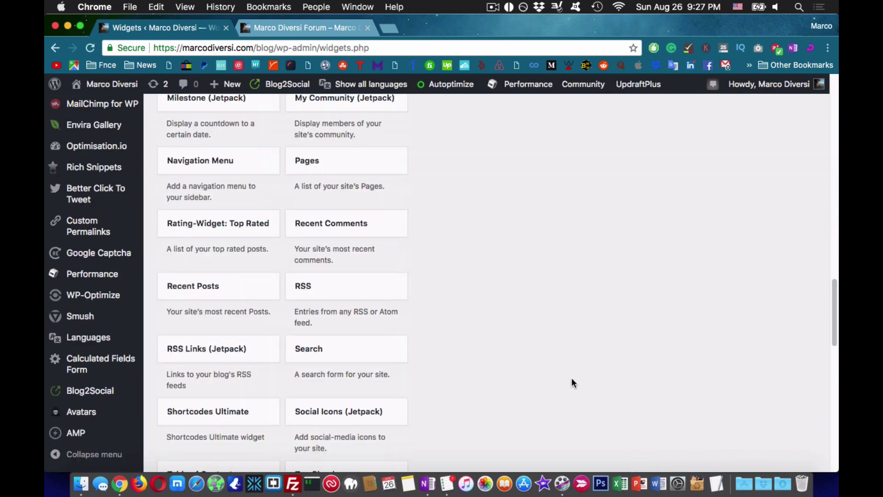
scroll(573, 383, down, 10)
scroll(607, 302, up, 10)
drag(226, 308, 710, 331)
drag(719, 299, 719, 258)
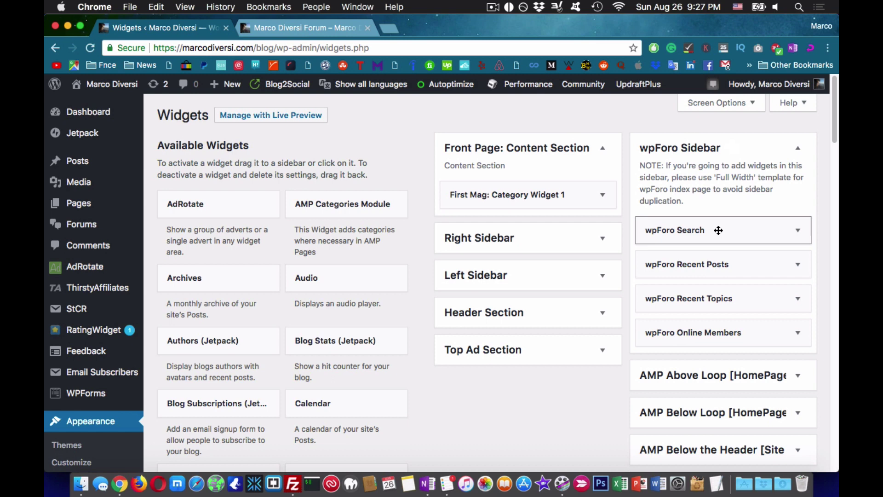
- Title the search widget FORUM SEARCH and save the Recent Posts widget as RECENT POSTS
click(720, 230)
click(719, 271)
click(710, 304)
click(762, 374)
scroll(736, 363, down, 2)
click(727, 345)
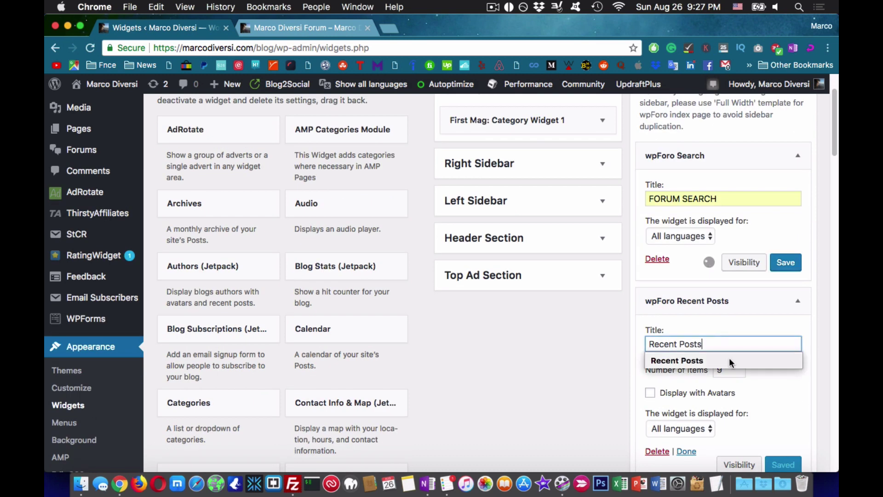
click(730, 360)
triple_click(687, 359)
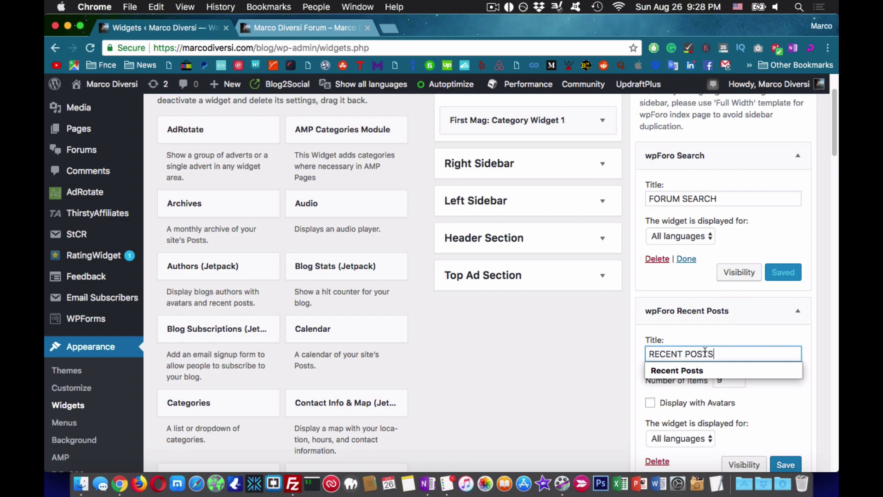
click(786, 465)
- Retitle the Recent Topics widget RECENT TOPICS and save it
scroll(736, 368, down, 4)
click(717, 320)
triple_click(690, 363)
text(RECENT T)
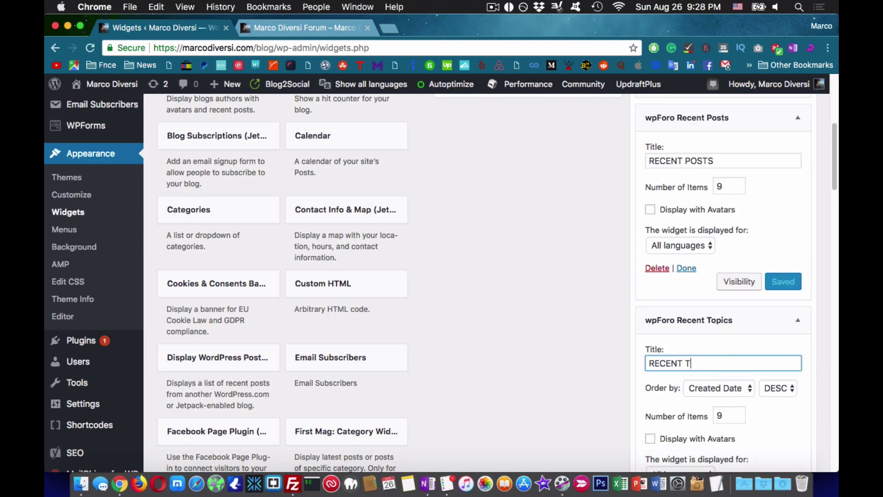
scroll(719, 357, down, 3)
click(785, 359)
- Title the Online Members widget ONLINE MEMBERS with 20 members shown, and save
click(708, 396)
scroll(717, 322, down, 3)
triple_click(690, 301)
text(ONLINE MEMBERS)
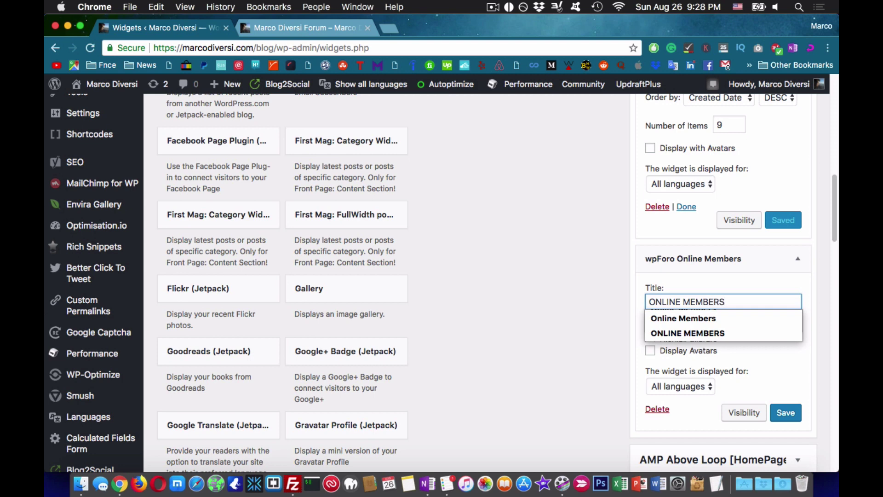
key(Return)
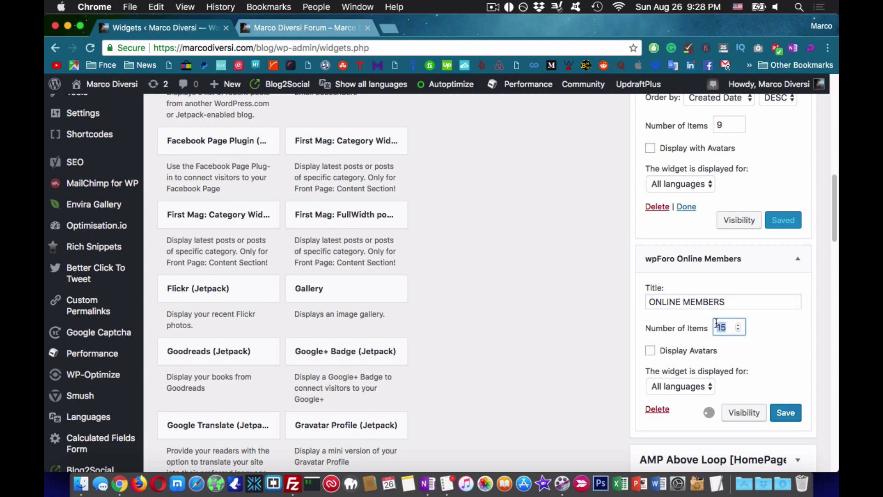
text(20)
key(Return)
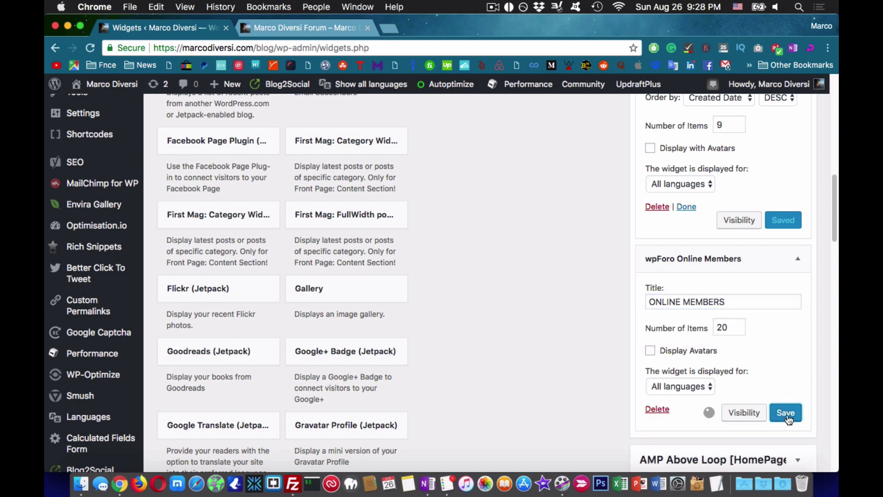
- Set the Recent Topics and Recent Posts item counts to 10
scroll(719, 322, up, 4)
double_click(719, 302)
text(10)
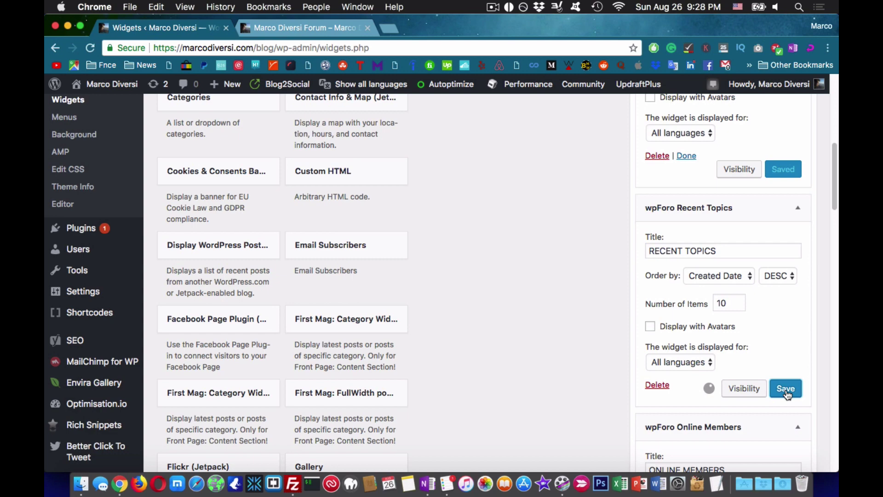
scroll(729, 173, up, 2)
text(10)
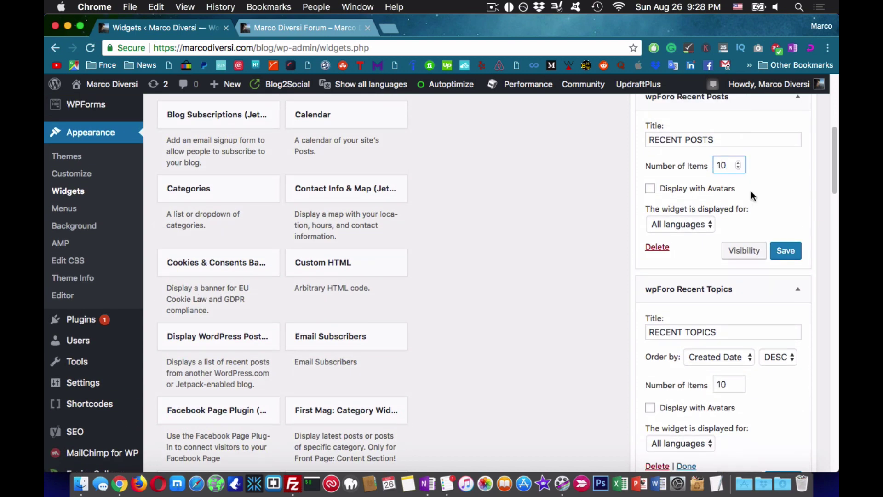
scroll(521, 330, up, 6)
- Collapse all four widgets in the wpForo Sidebar
click(690, 230)
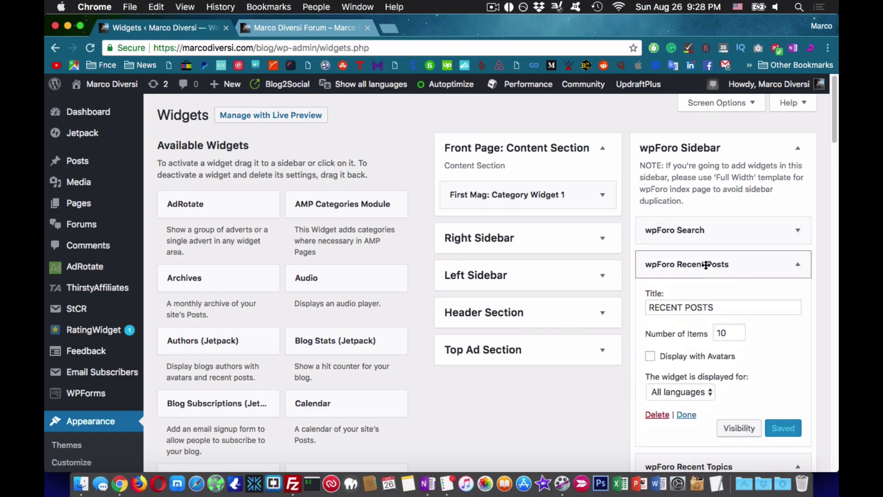
click(700, 265)
click(701, 298)
click(704, 333)
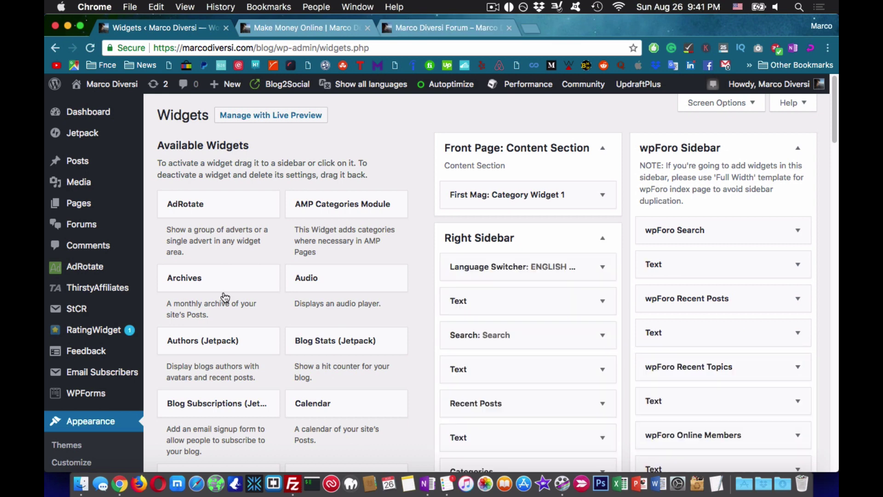
- Open the colour styles documentation in a new tab and check the live forum and blog tabs
mouse_move(81, 224)
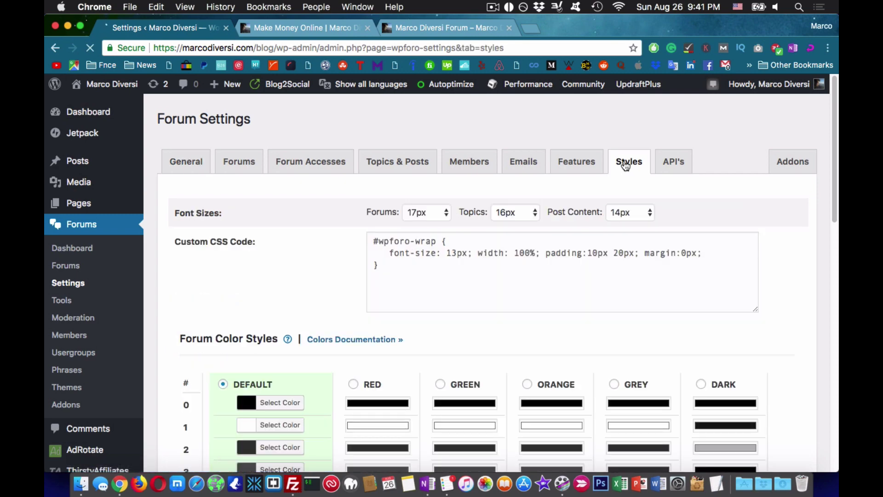
scroll(359, 292, down, 2)
super+click(359, 292)
scroll(377, 420, down, 5)
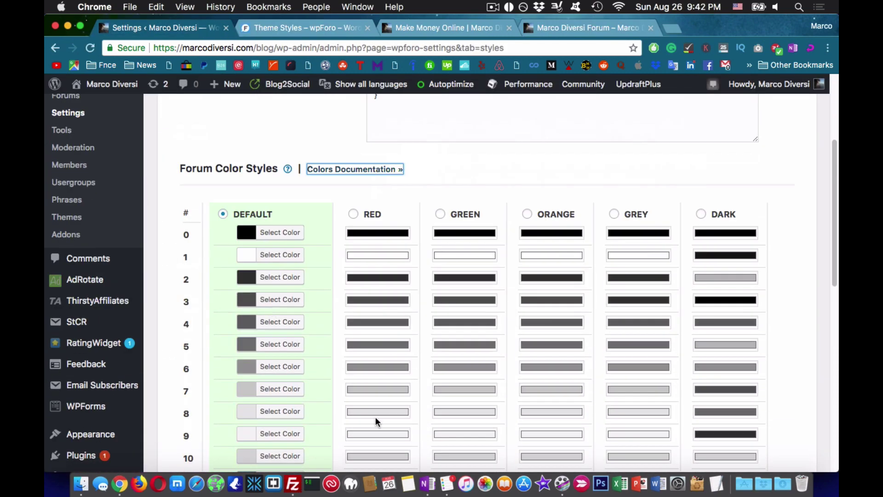
key(super+4)
key(super+3)
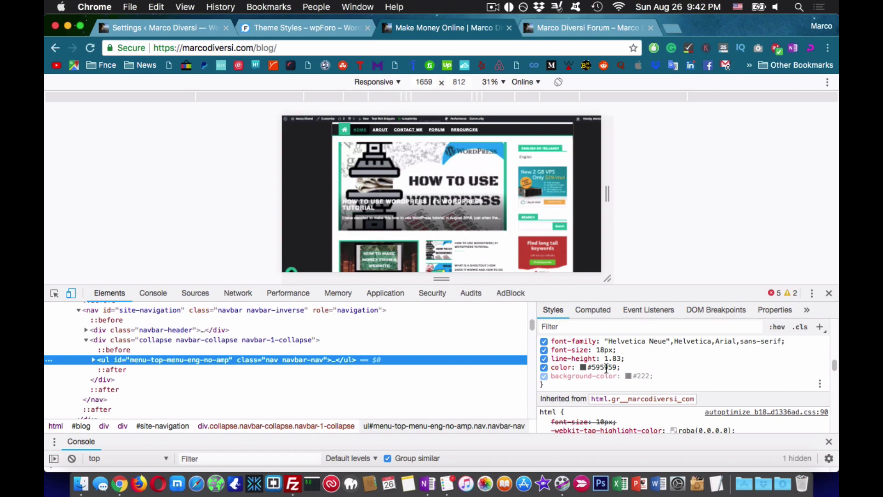
key(super+1)
- Copy colour 4's hex value from its picker and inspect the blog with developer tools
click(280, 321)
scroll(276, 299, down, 3)
click(255, 245)
key(super+a)
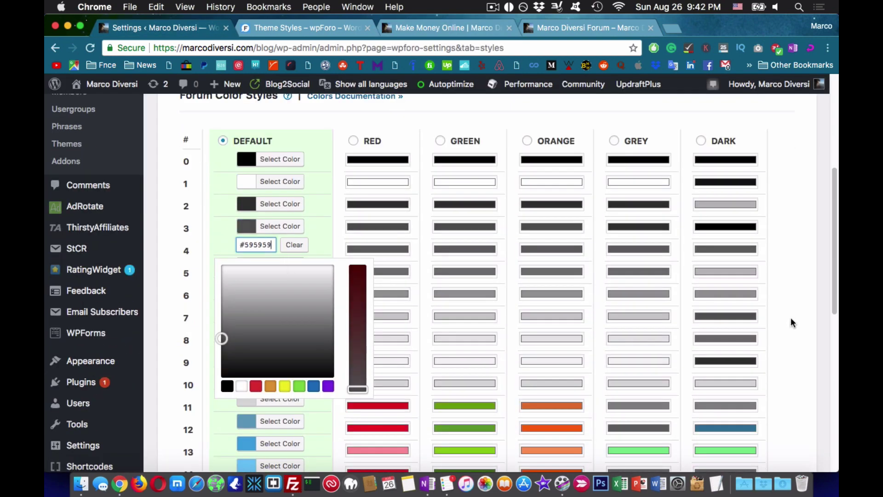
click(792, 322)
key(super+3)
click(828, 291)
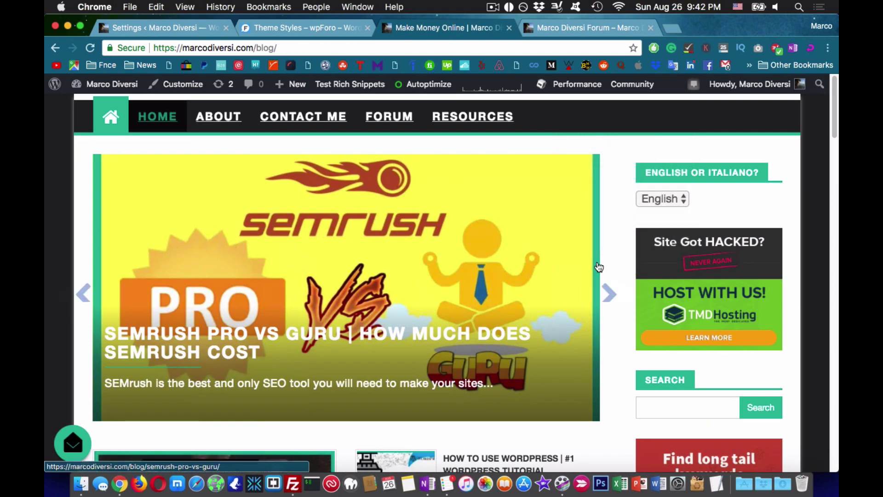
key(super+alt+i)
key(super+alt+i)
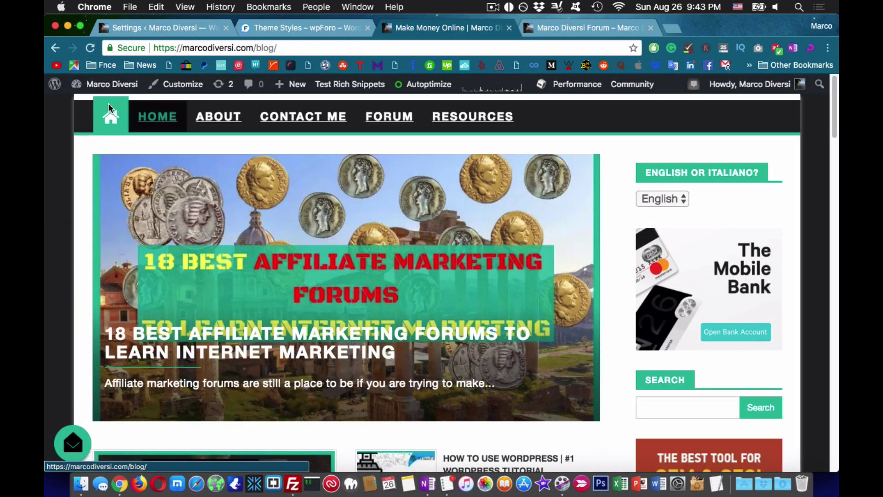
key(super+alt+i)
key(super+1)
click(792, 355)
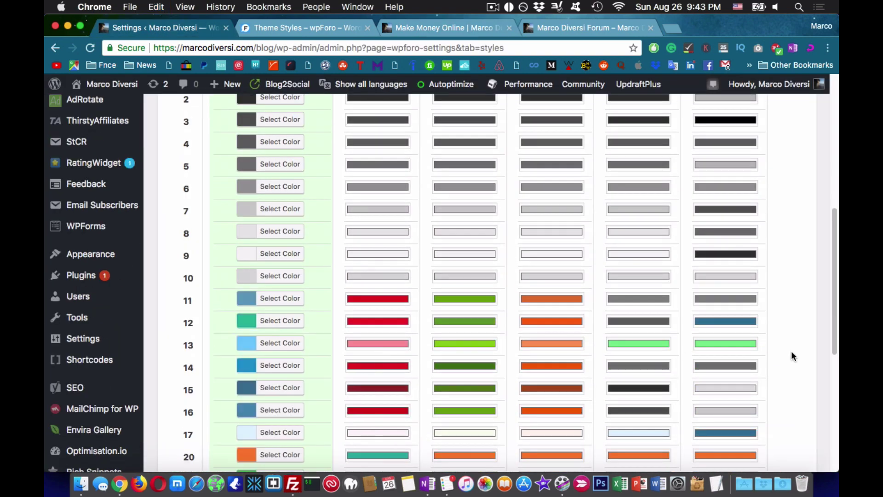
- Compare the live forum, then open the colour 3 and colour 13 pickers and adjust colour 13
scroll(793, 356, down, 10)
key(super+4)
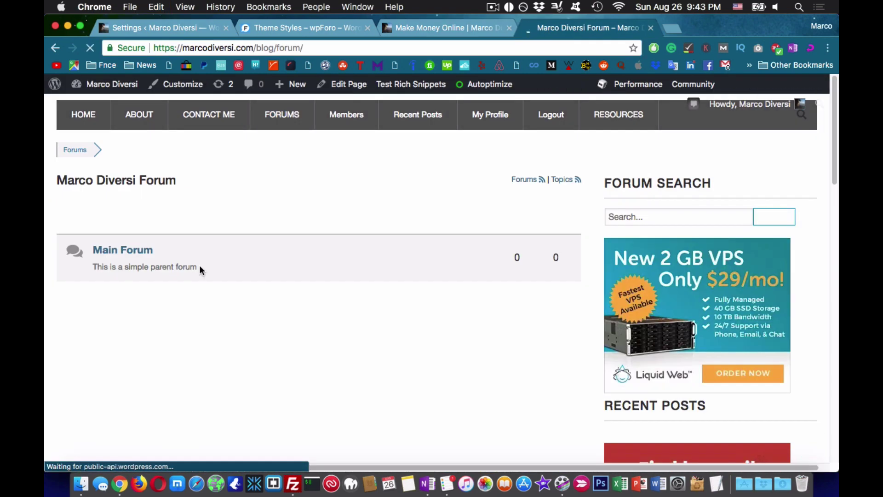
scroll(229, 230, down, 5)
scroll(228, 231, up, 5)
key(super+1)
scroll(289, 322, down, 4)
click(280, 315)
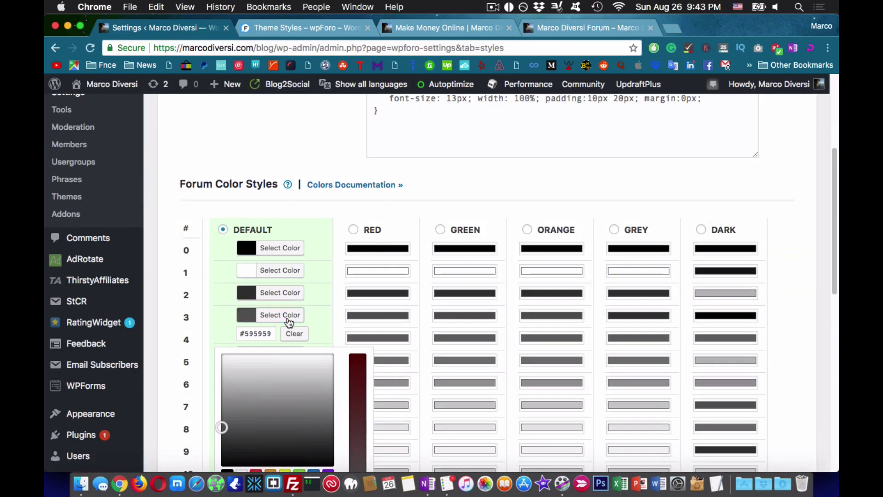
scroll(289, 322, down, 6)
click(279, 290)
drag(271, 261, 229, 259)
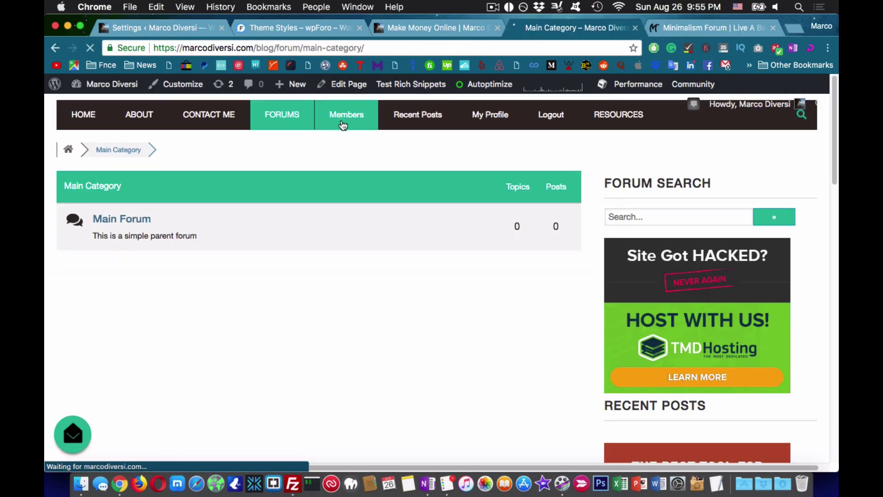
scroll(331, 337, down, 5)
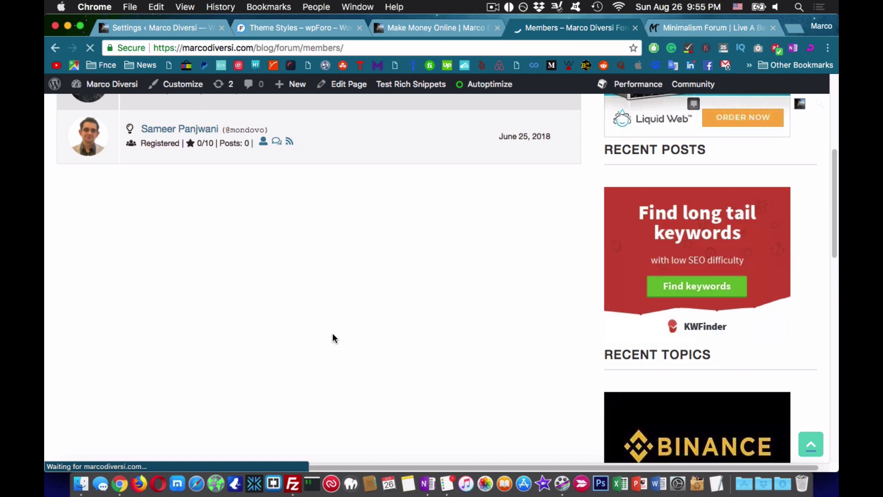
scroll(331, 337, up, 5)
- Close the Theme Styles documentation tab and go to the forum's API settings
click(82, 154)
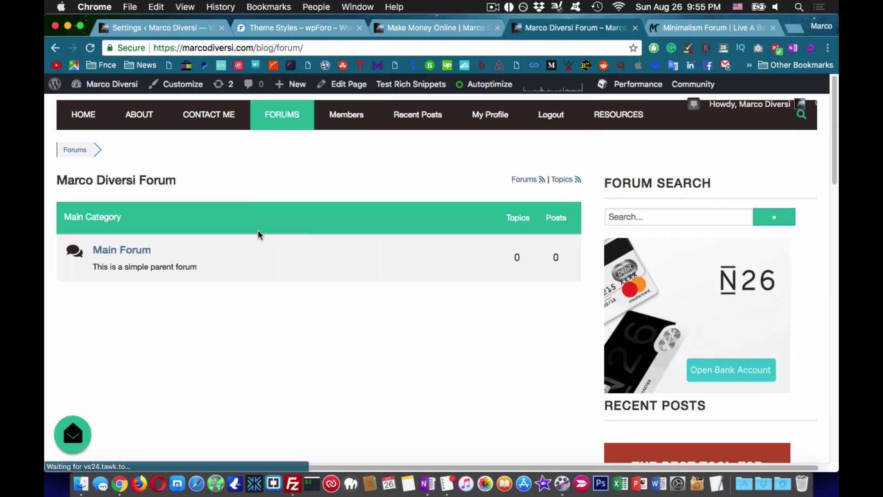
scroll(192, 301, down, 1)
key(super+2)
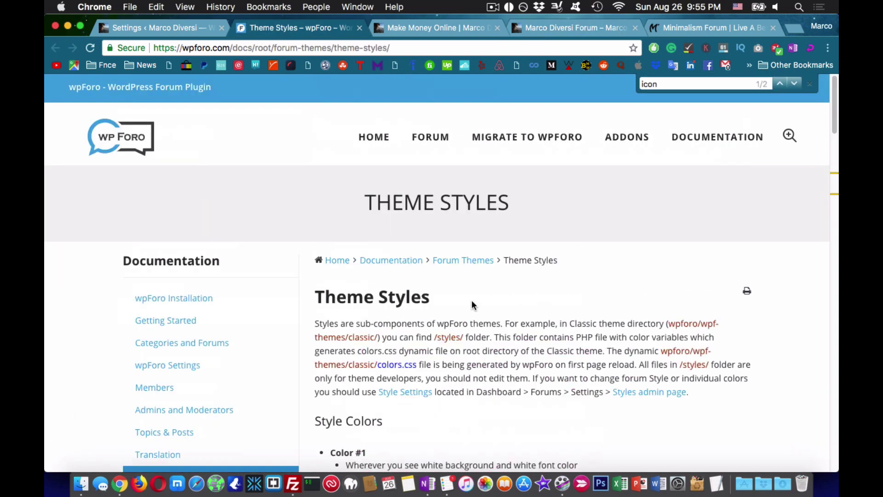
key(super+w)
click(669, 202)
- Enable Facebook Login and redirect successful logins to a custom URL
scroll(672, 208, down, 3)
click(466, 240)
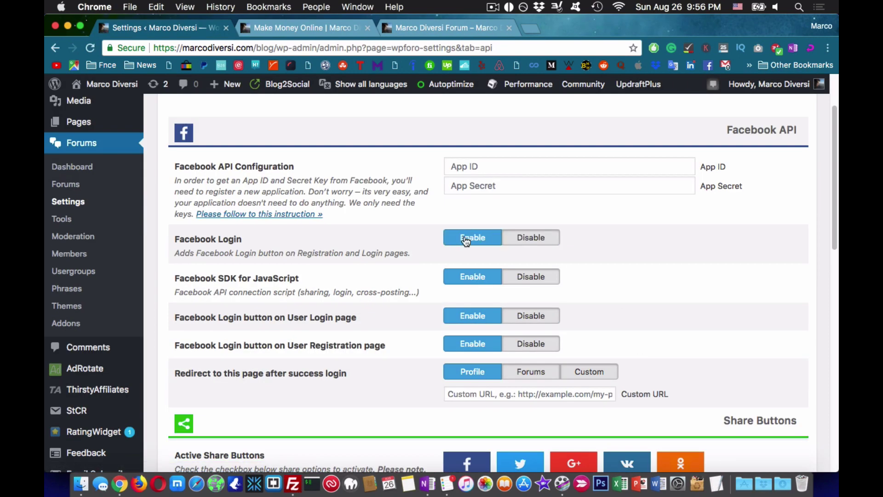
scroll(496, 395, down, 1)
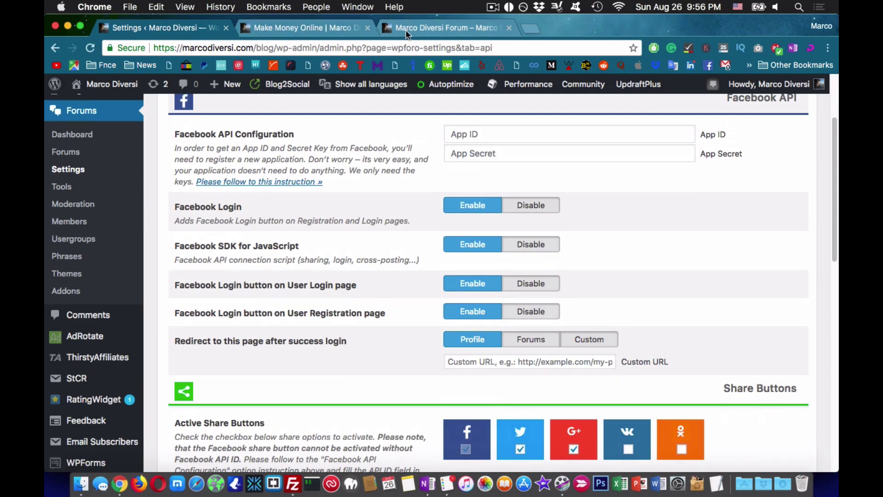
key(super+3)
key(super+1)
scroll(429, 385, down, 1)
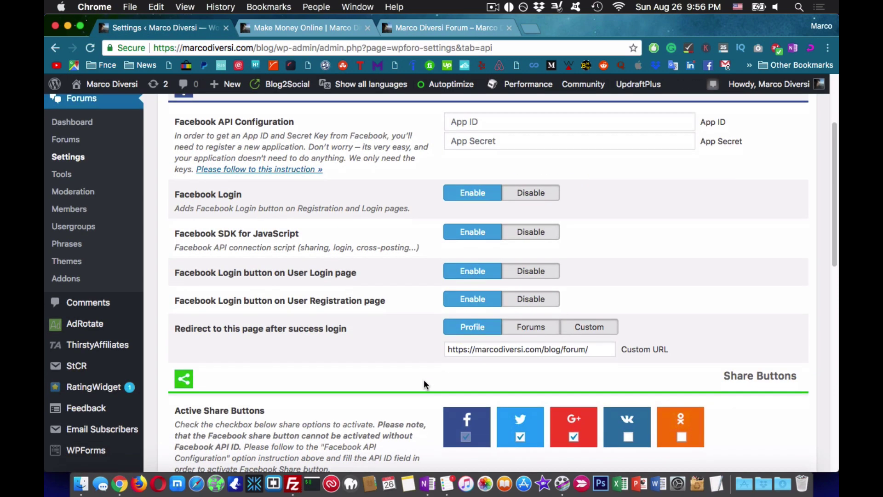
click(605, 328)
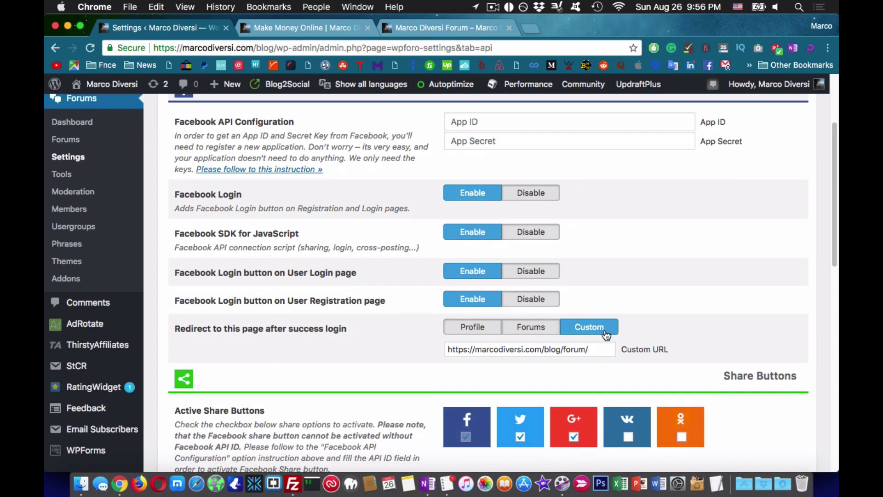
- Set general share buttons to Colored with Mixed toggle style, enable the first location, and update options
scroll(604, 331, down, 10)
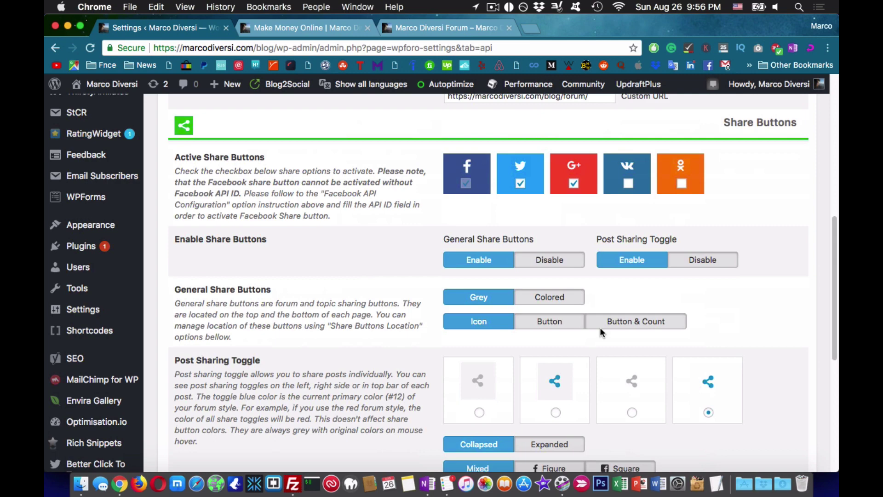
scroll(543, 262, down, 2)
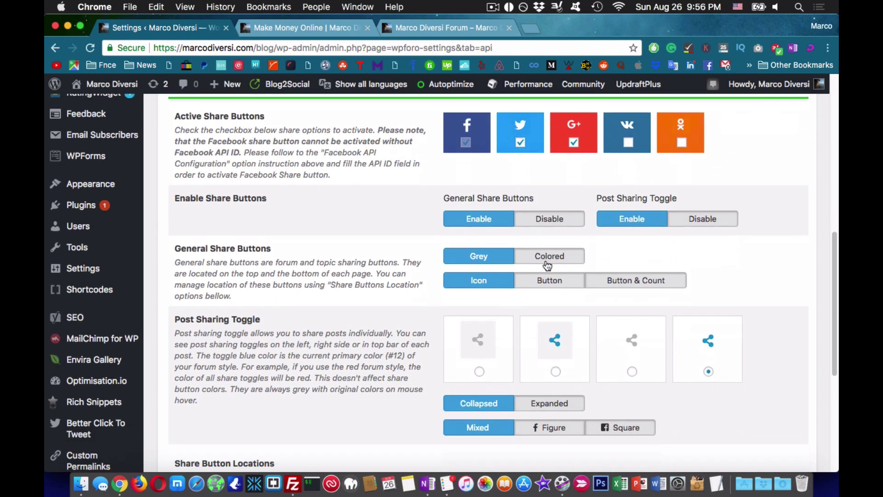
click(545, 256)
scroll(598, 389, down, 4)
click(542, 346)
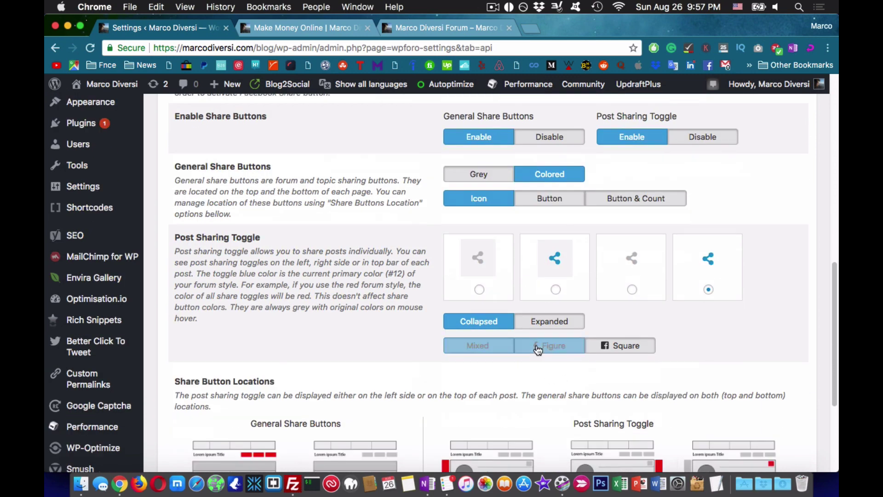
scroll(529, 368, down, 4)
click(483, 248)
scroll(483, 248, down, 2)
click(235, 398)
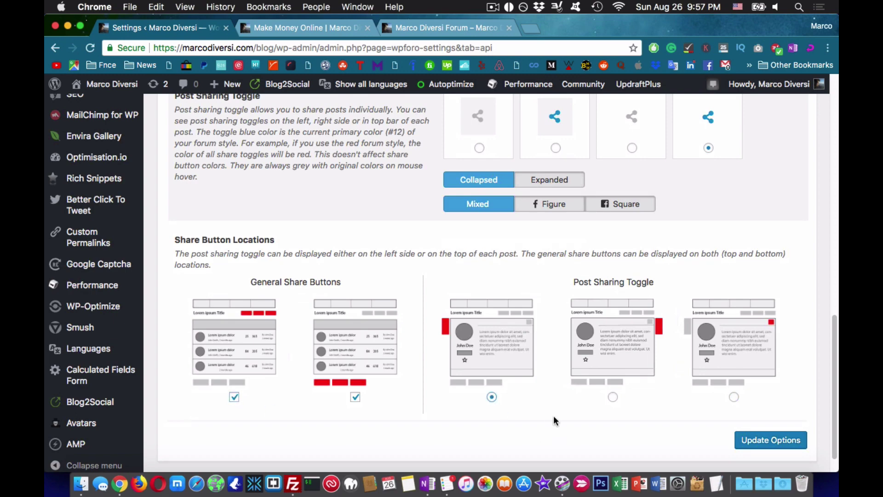
scroll(598, 419, down, 1)
click(735, 416)
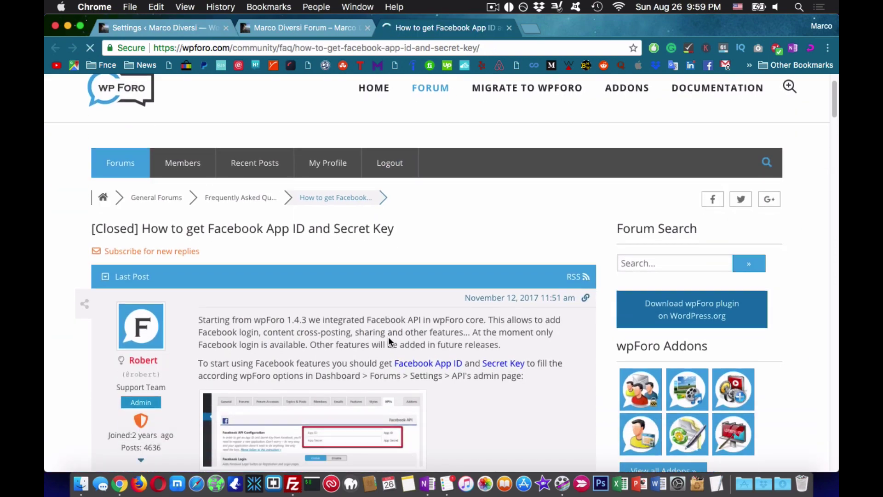
- Create a new Facebook app named for the forum and choose Facebook Login for the Web platform
scroll(389, 336, down, 5)
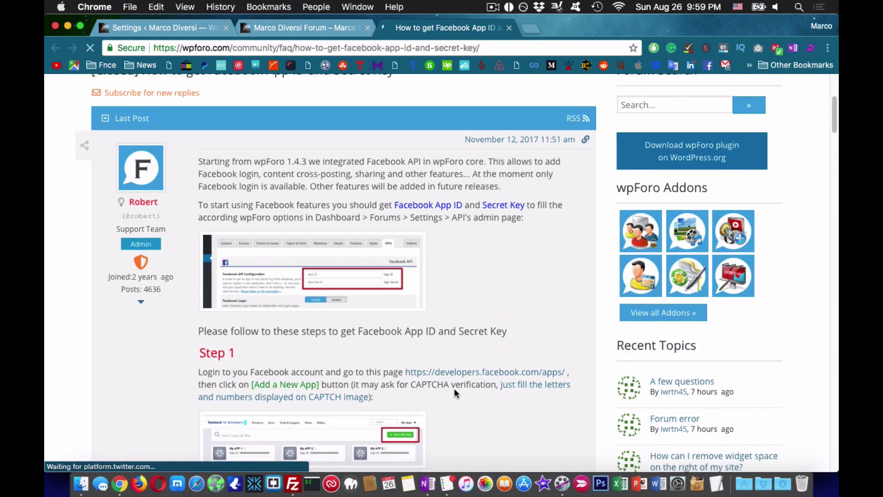
click(475, 372)
click(702, 119)
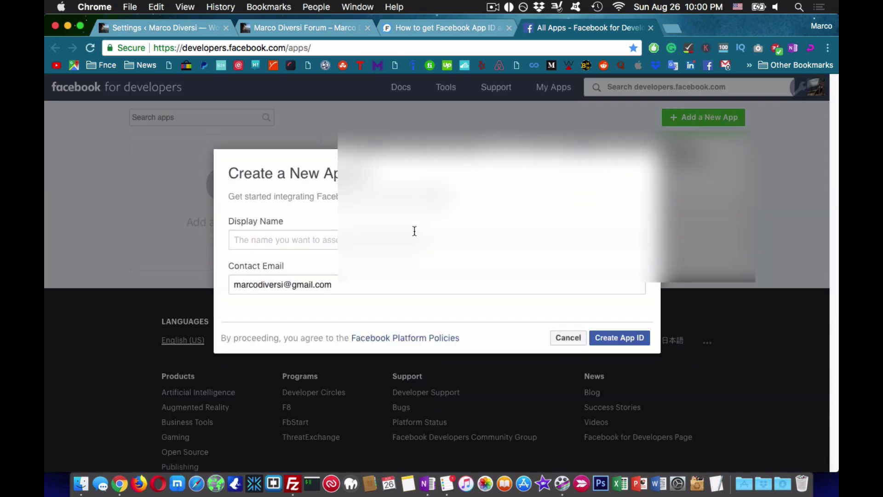
text(Marco Diversi Forum)
click(636, 341)
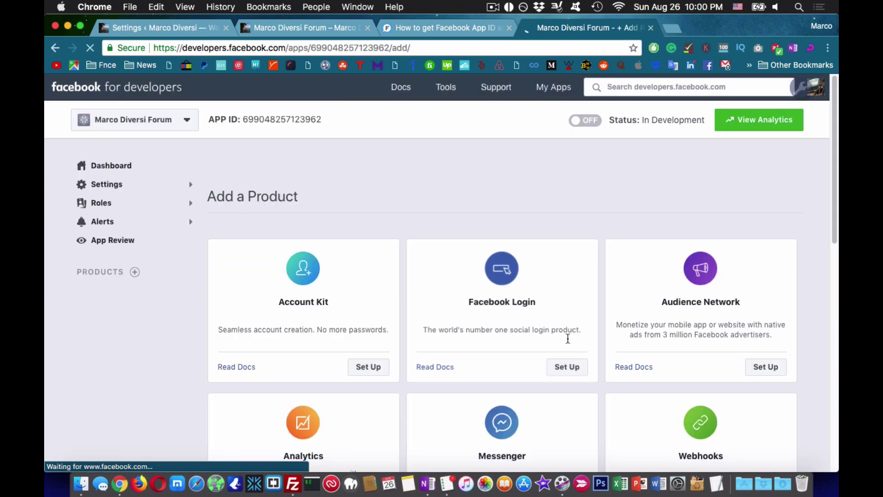
click(570, 370)
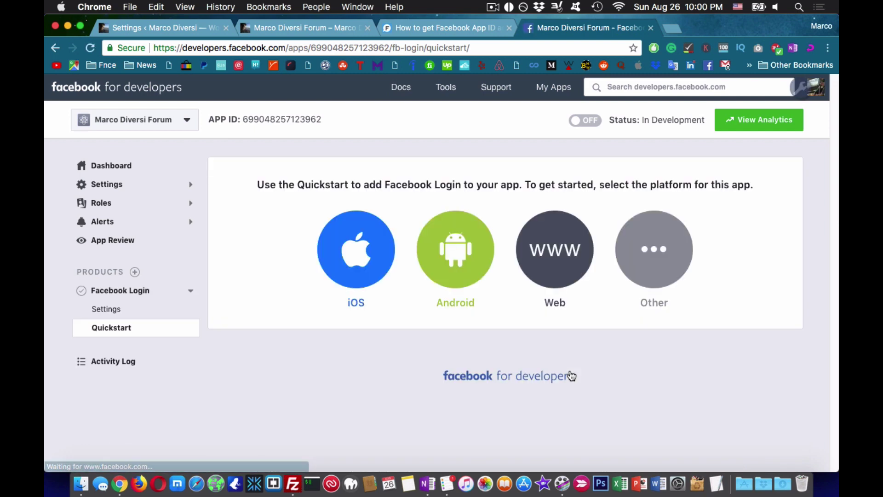
click(566, 261)
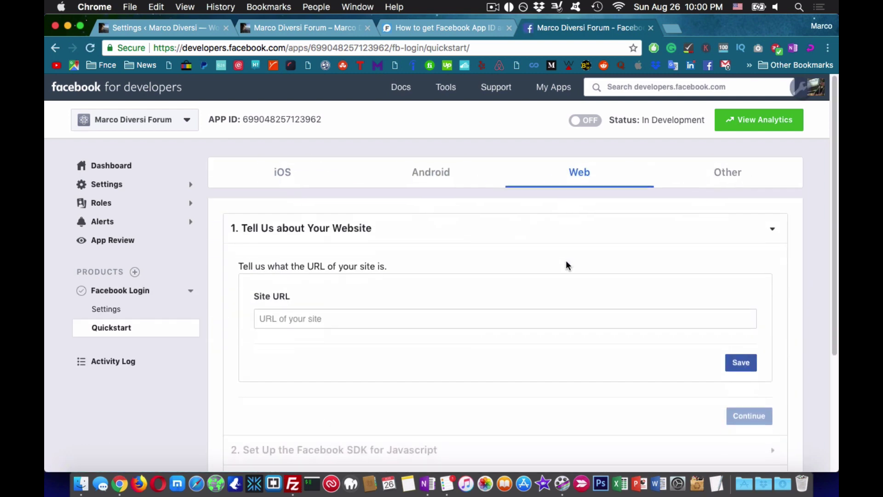
- Set the quickstart Site URL to the forum's site address and save it
click(302, 29)
drag(257, 48, 154, 48)
key(super+c)
click(584, 27)
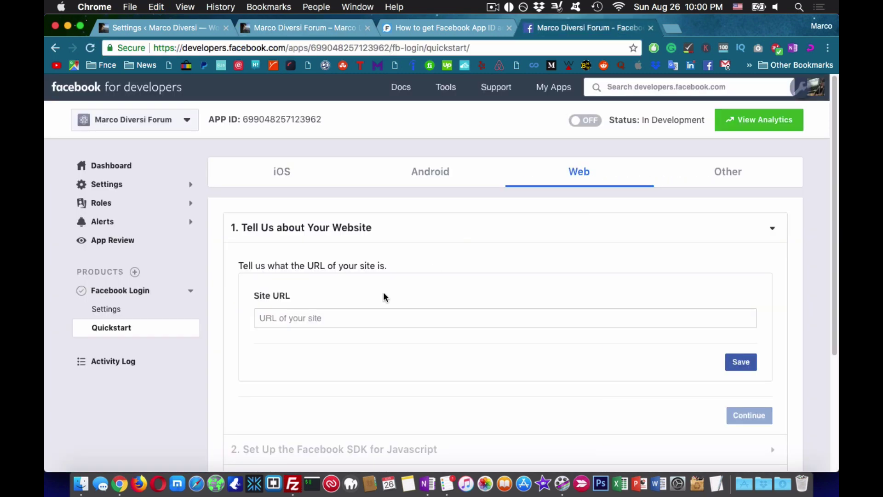
click(384, 318)
key(super+v)
click(739, 363)
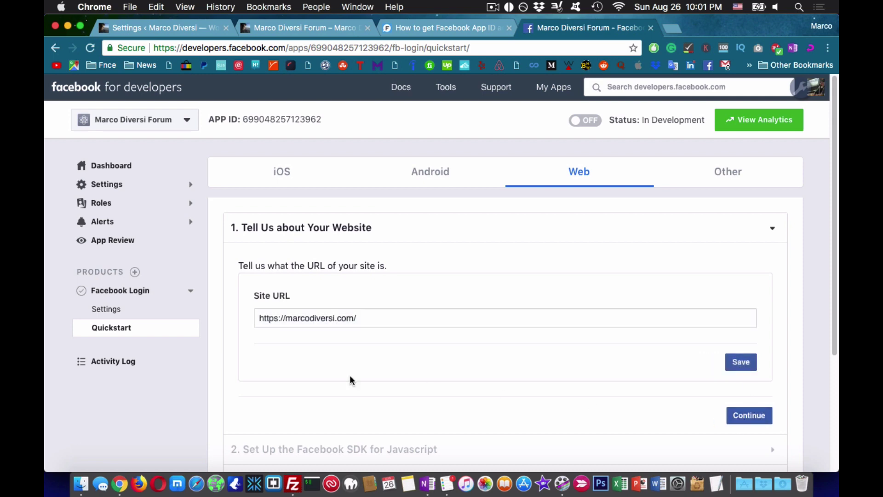
- Add the site address as a Valid OAuth Redirect URI in Facebook Login settings and save
click(126, 314)
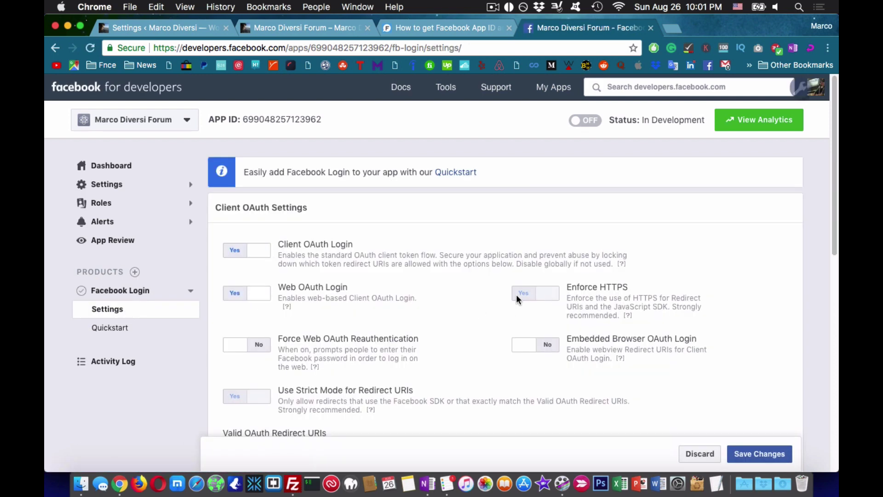
scroll(291, 259, down, 3)
click(435, 385)
key(Down)
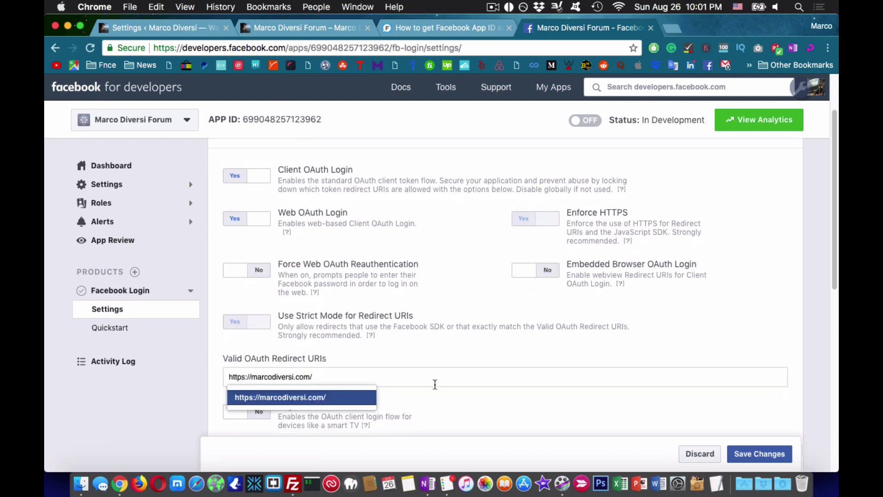
key(Return)
scroll(437, 388, down, 3)
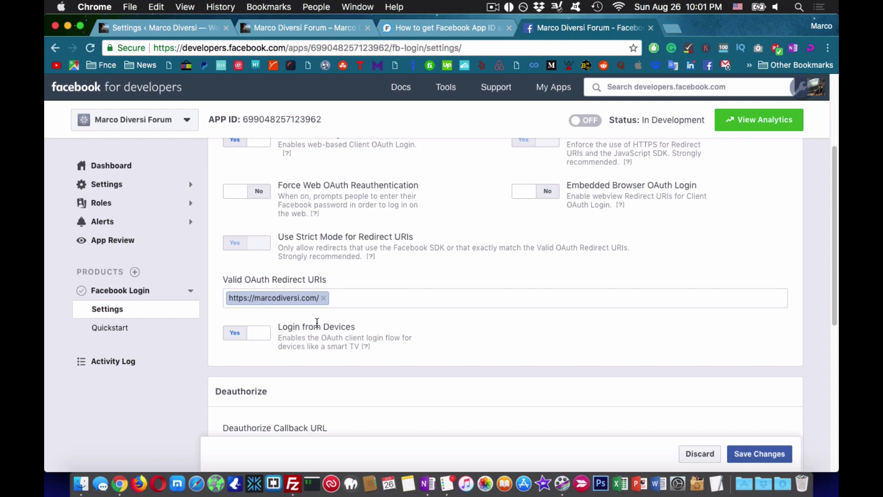
scroll(317, 323, down, 5)
click(760, 454)
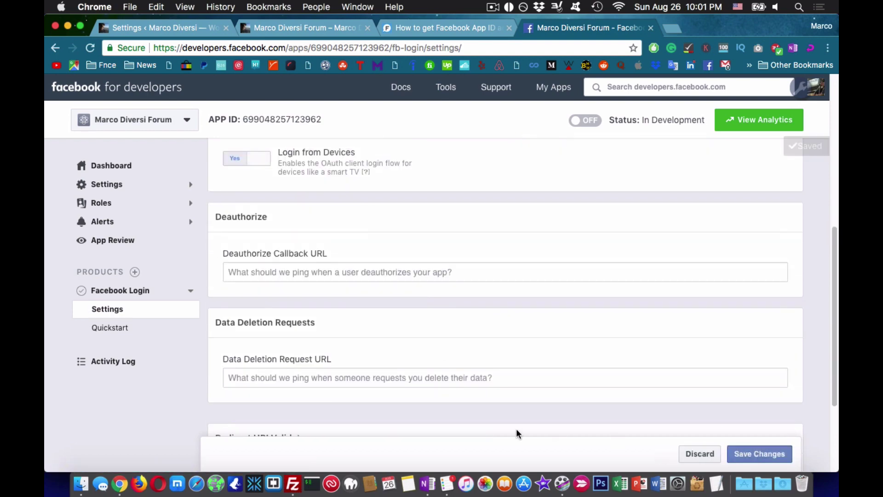
- Make the app Live under the Business and Pages category
click(313, 29)
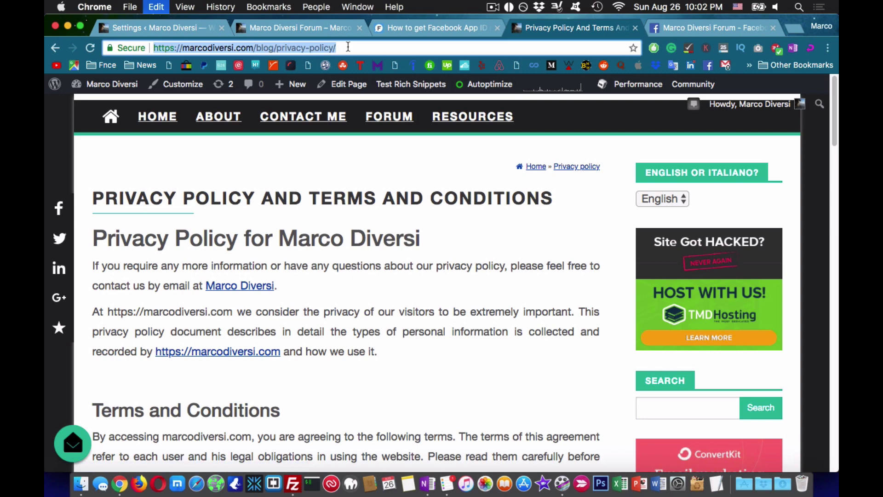
click(709, 28)
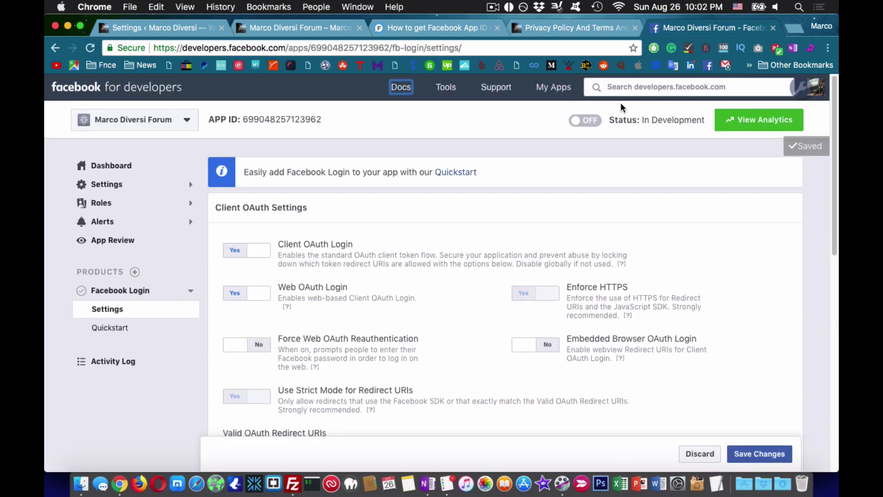
click(575, 123)
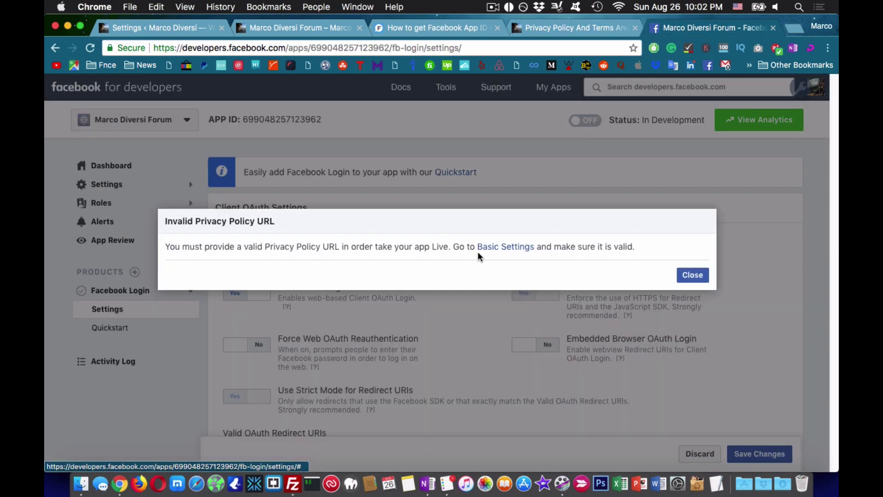
click(480, 247)
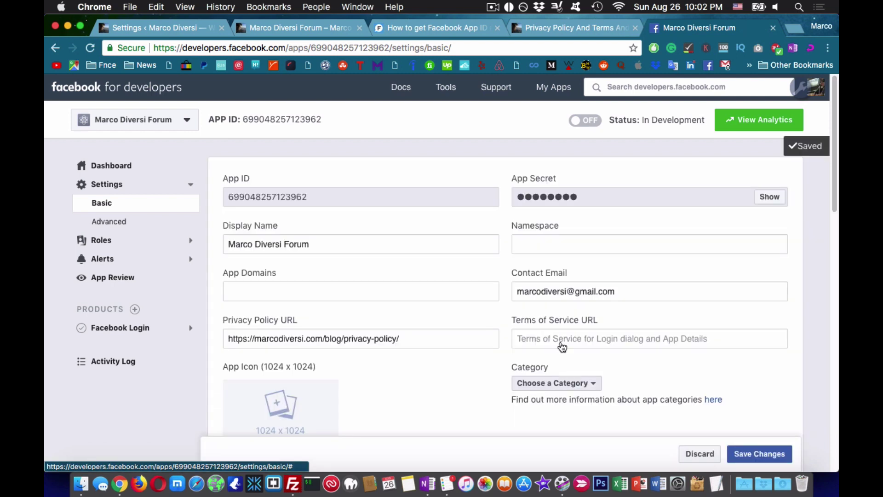
click(575, 122)
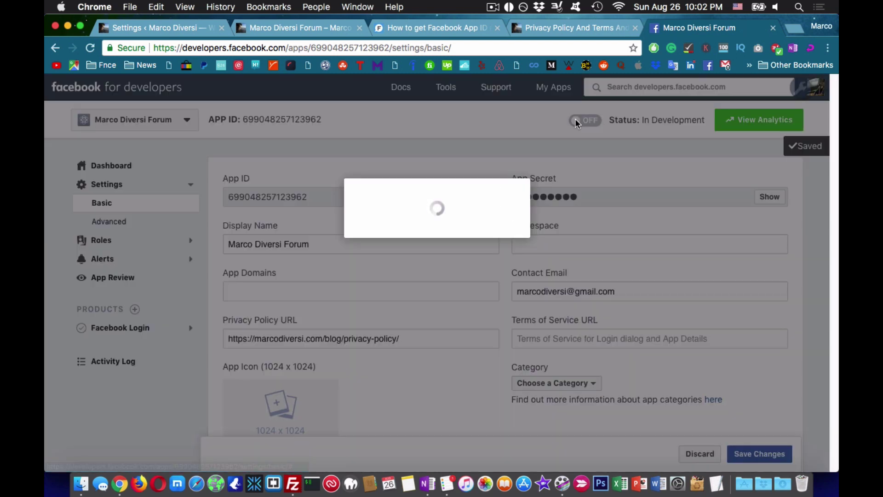
click(367, 270)
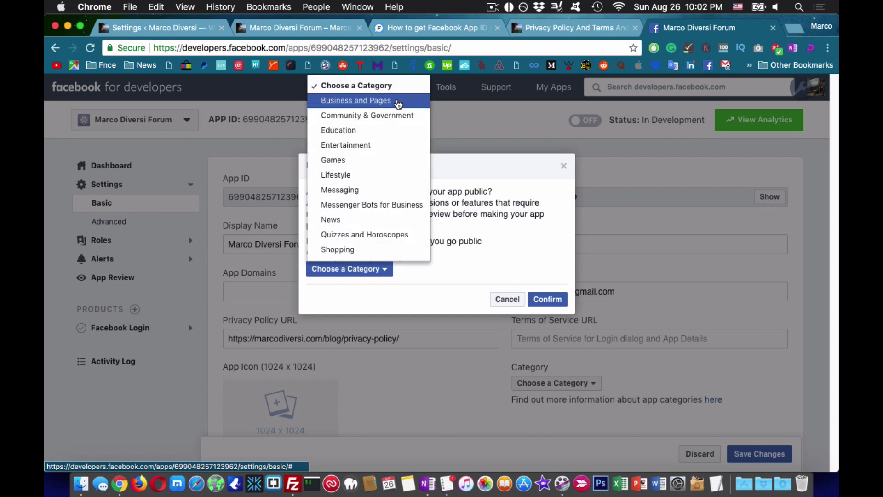
click(398, 102)
click(549, 300)
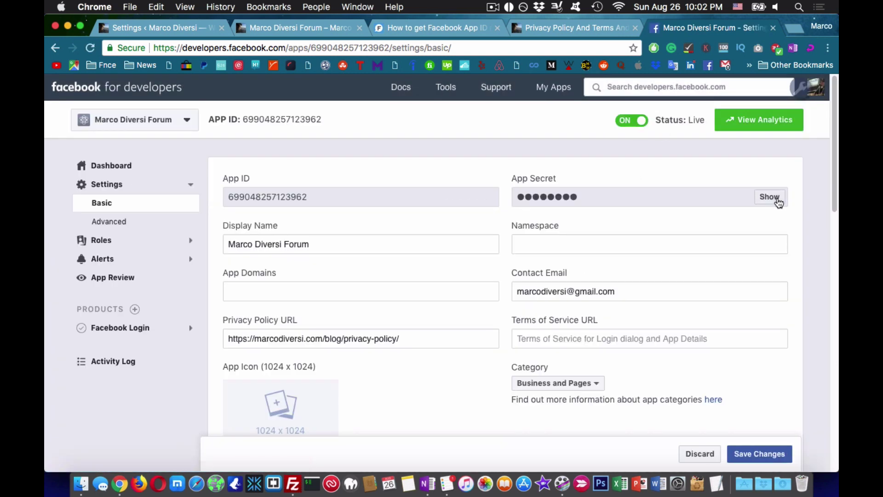
- Reveal the App ID and App Secret, then paste the secret into wpForo's API settings
click(778, 198)
click(550, 296)
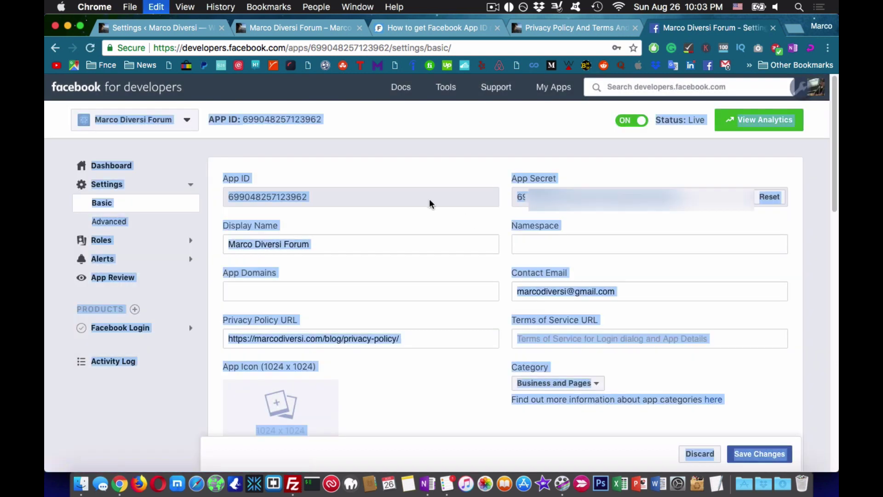
drag(316, 197, 232, 195)
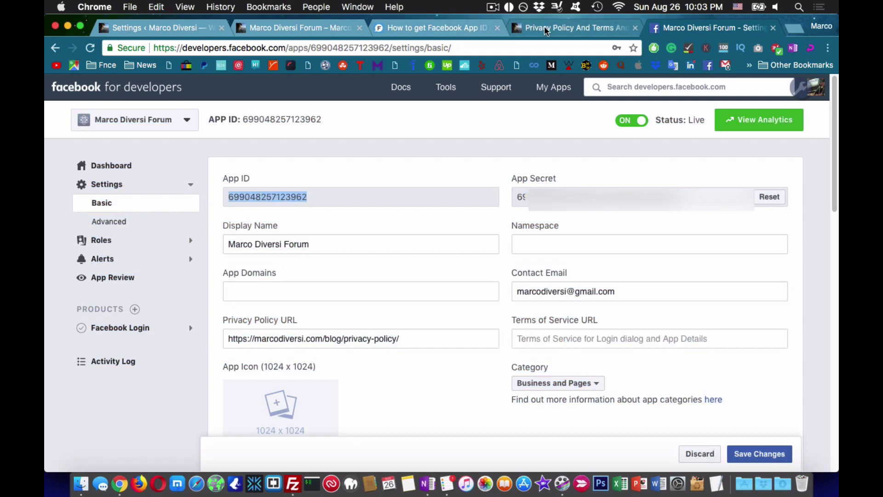
click(292, 29)
click(151, 27)
click(708, 27)
double_click(606, 195)
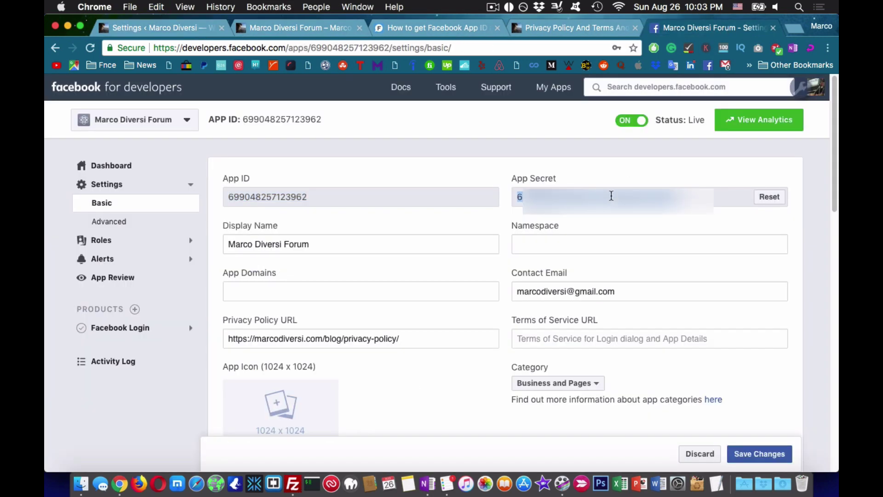
click(135, 28)
key(super+v)
- Enable the Facebook share button and save the wpForo API options
scroll(689, 341, down, 7)
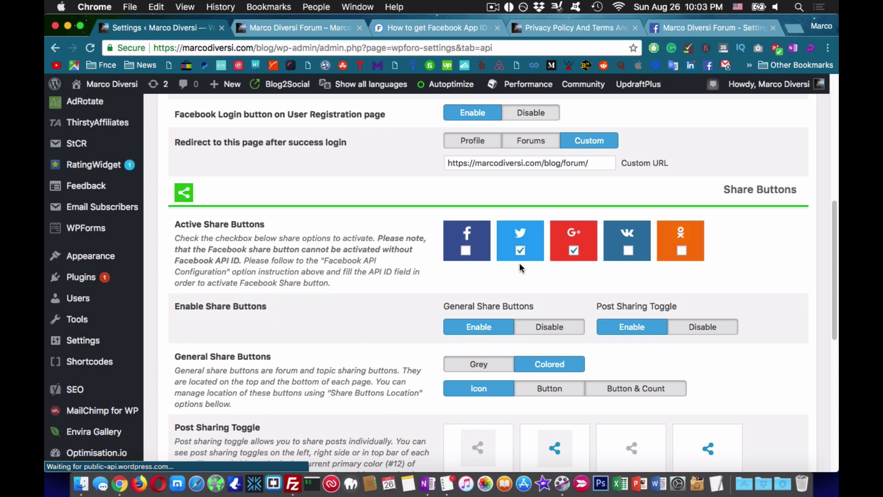
click(465, 251)
scroll(607, 302, down, 8)
click(776, 416)
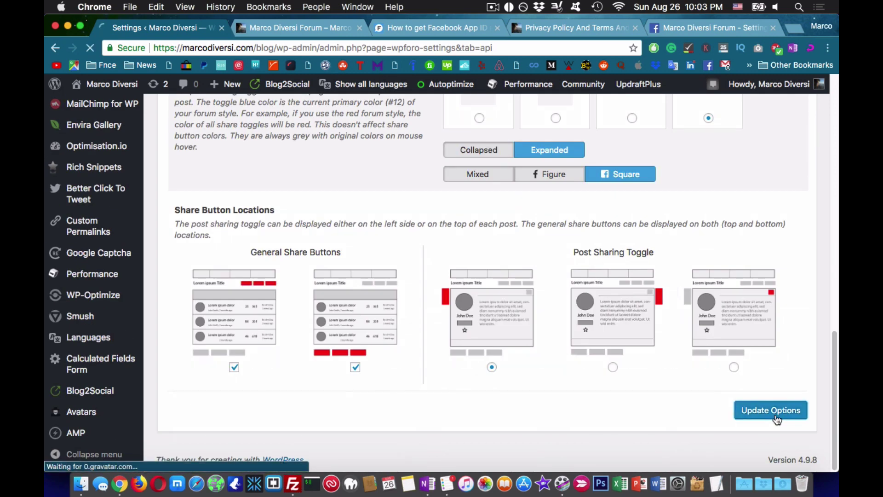
- Load the forum in a private window, go to Register, accept the terms and log in with Facebook
key(ctrl+Tab)
click(296, 48)
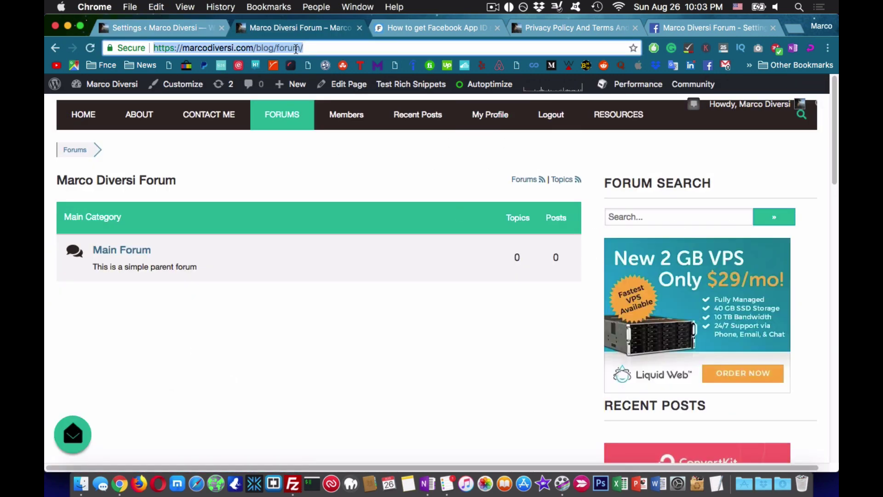
key(super+c)
key(super+shift+n)
key(super+v)
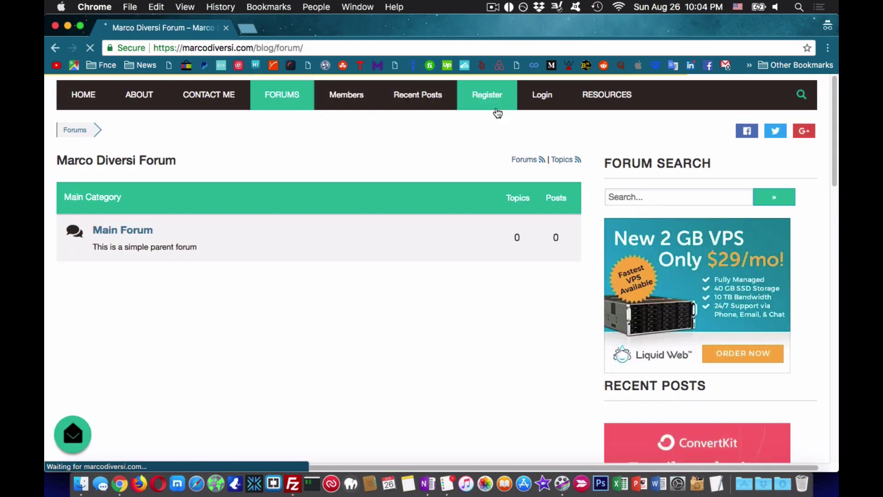
click(498, 113)
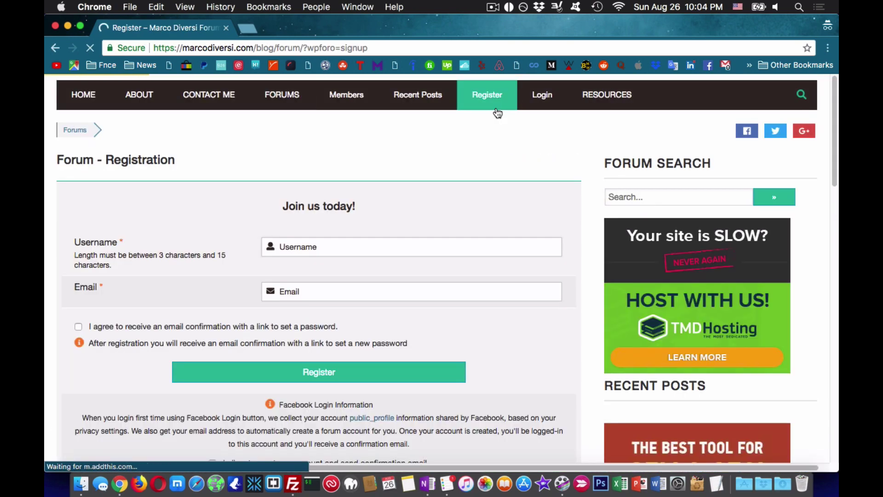
scroll(235, 296, down, 5)
click(212, 277)
click(317, 301)
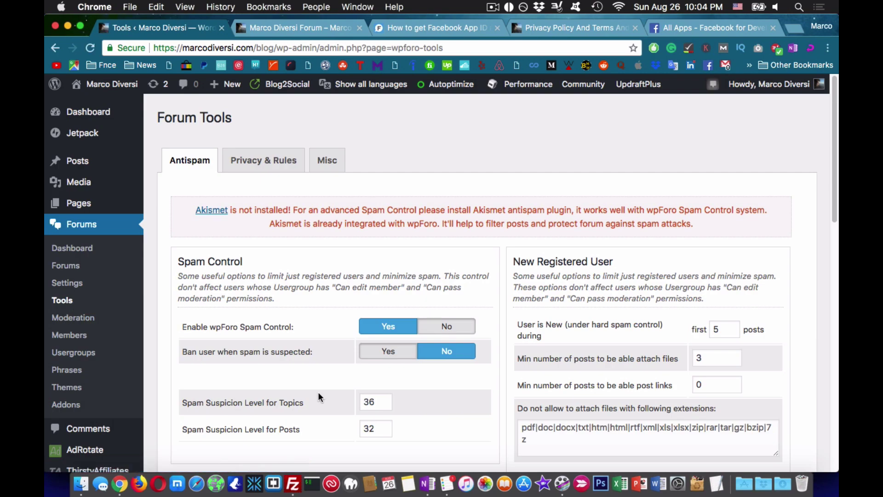
- In Privacy & Rules, enter the terms-and page URL and save the privacy and GDPR options
scroll(317, 388, down, 6)
scroll(317, 387, down, 5)
scroll(285, 230, up, 10)
click(281, 161)
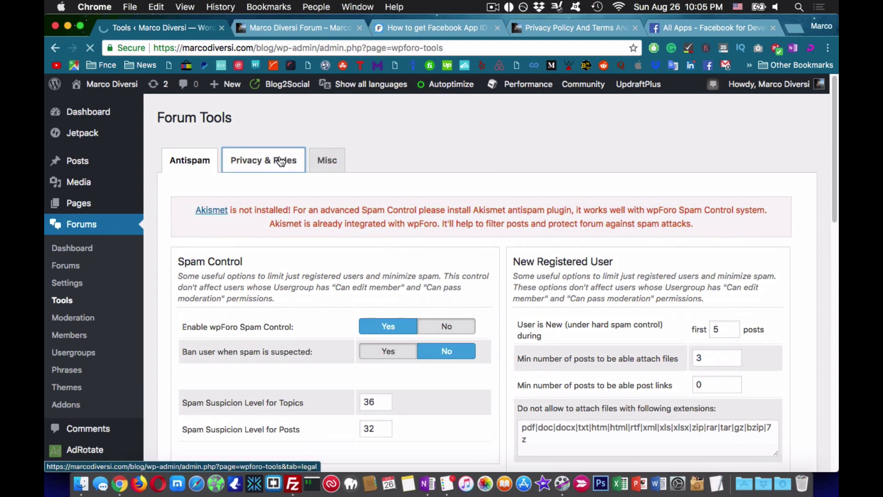
scroll(282, 161, down, 2)
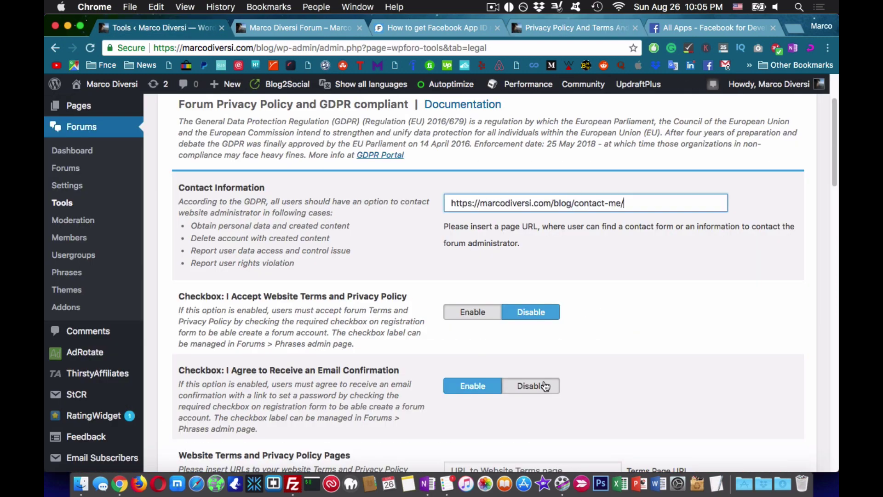
scroll(545, 387, down, 2)
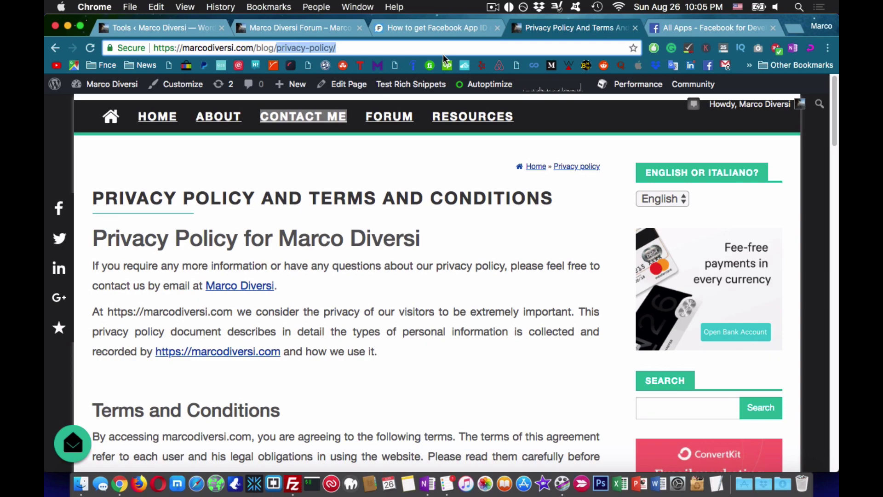
text(terms-and)
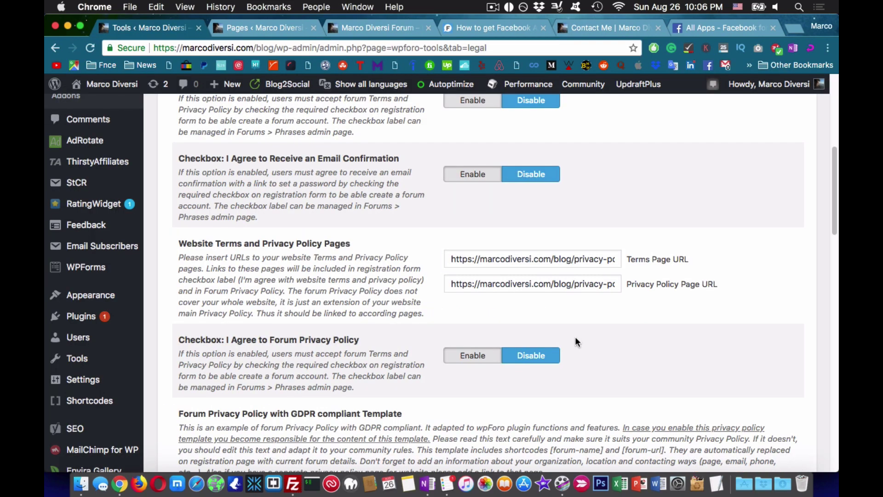
scroll(576, 339, down, 10)
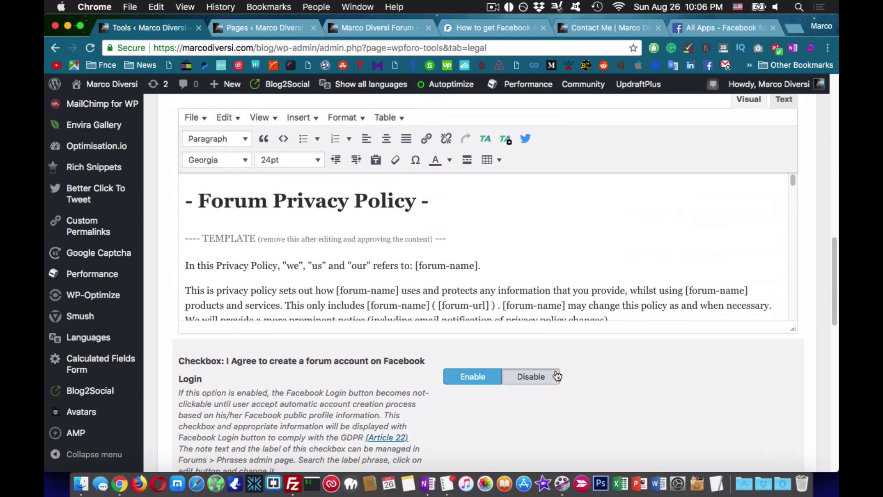
scroll(529, 278, down, 4)
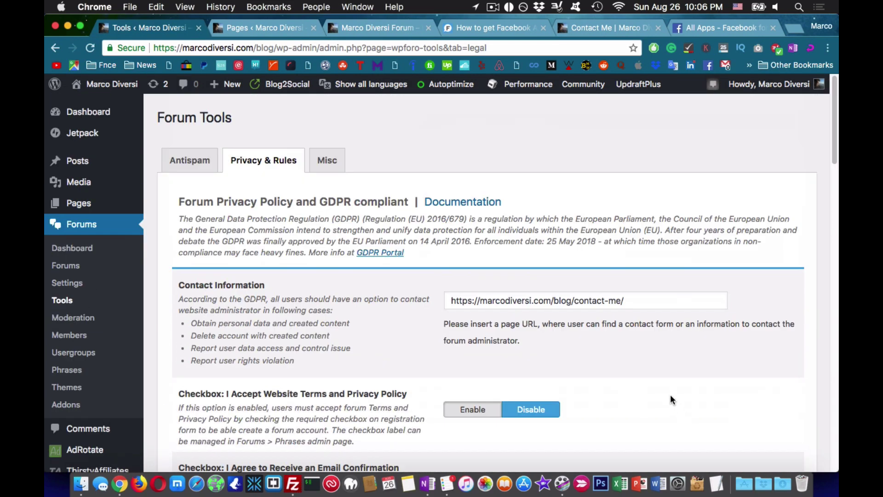
scroll(671, 395, down, 2)
scroll(670, 396, down, 15)
click(748, 414)
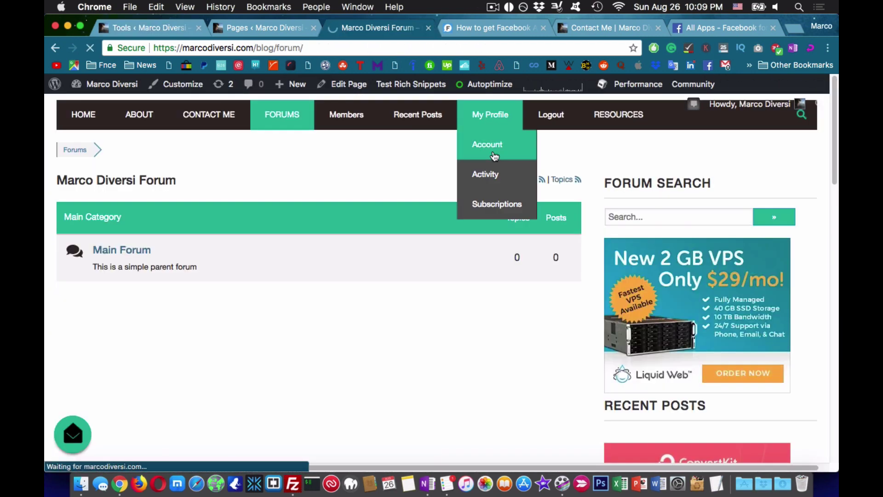
- Go to the forum account page and view the member's public profile
click(487, 144)
scroll(489, 256, down, 5)
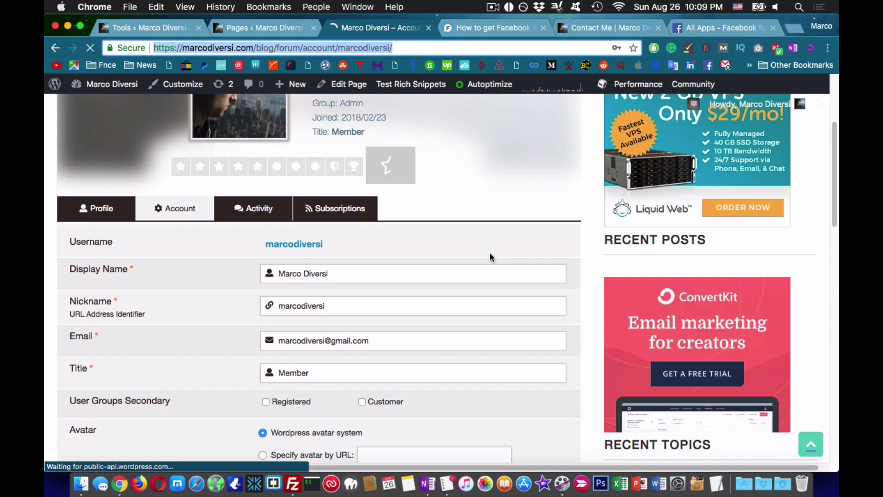
scroll(361, 248, down, 5)
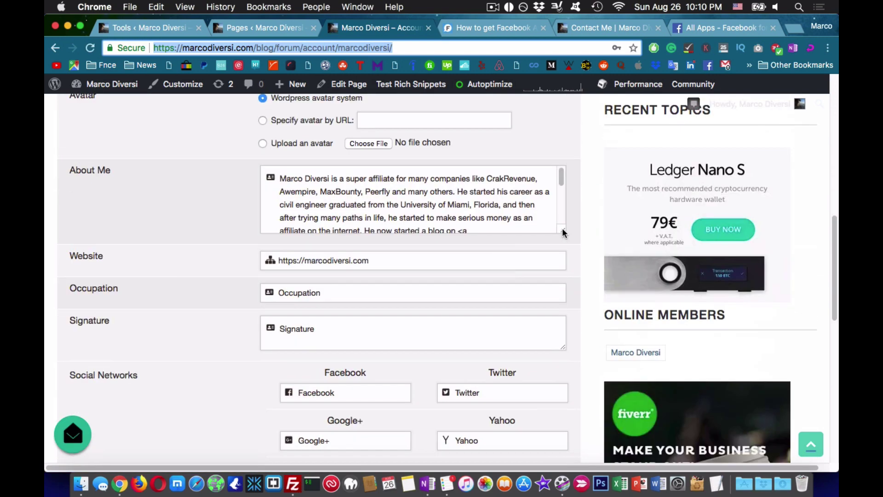
scroll(303, 275, up, 10)
click(256, 341)
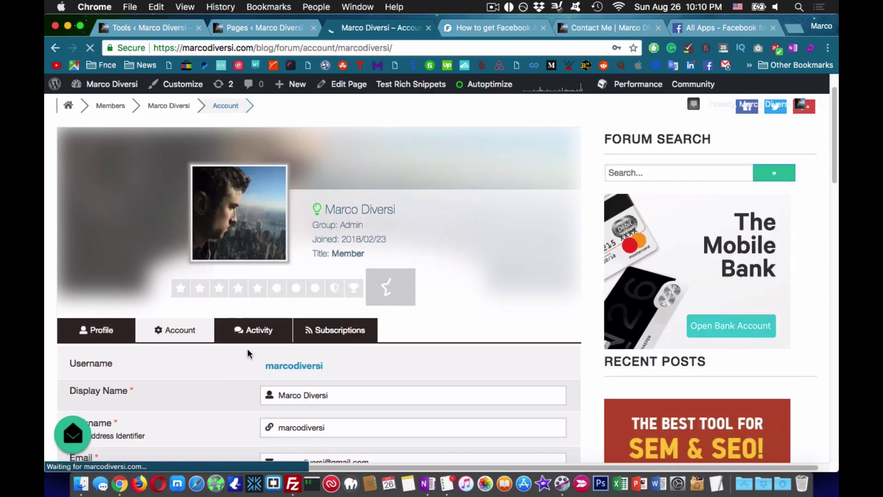
scroll(247, 354, down, 3)
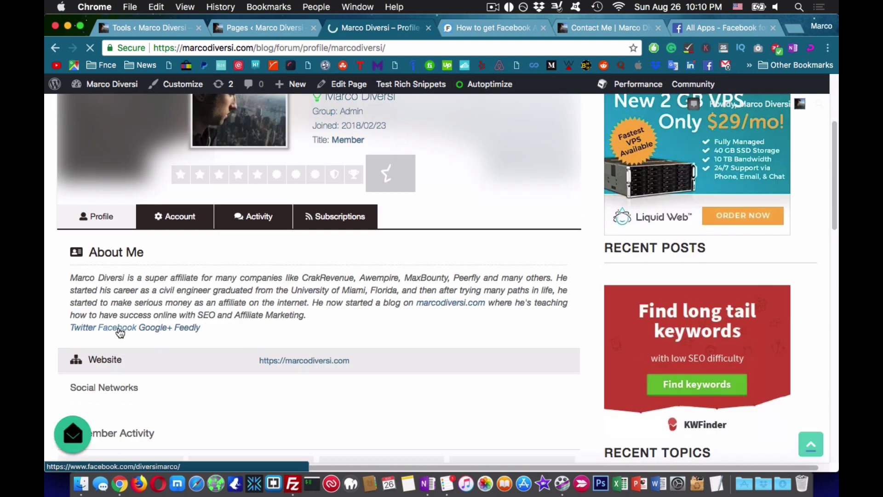
- Change the account Title from Member to Admin
click(195, 223)
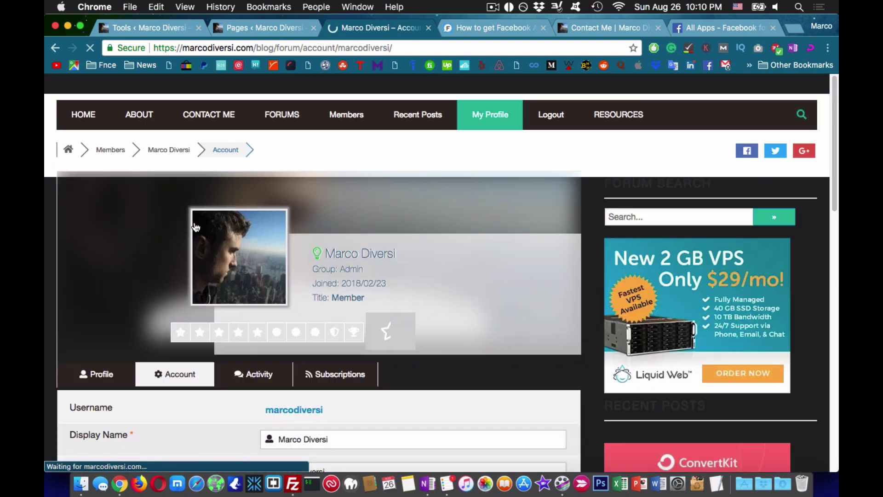
scroll(322, 342, down, 4)
double_click(294, 314)
text(Admin)
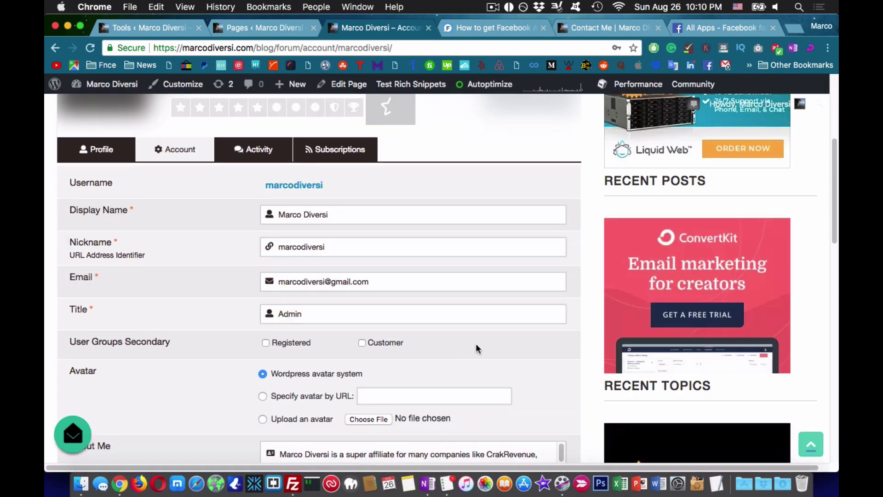
scroll(375, 306, down, 2)
scroll(377, 306, down, 2)
scroll(500, 339, down, 3)
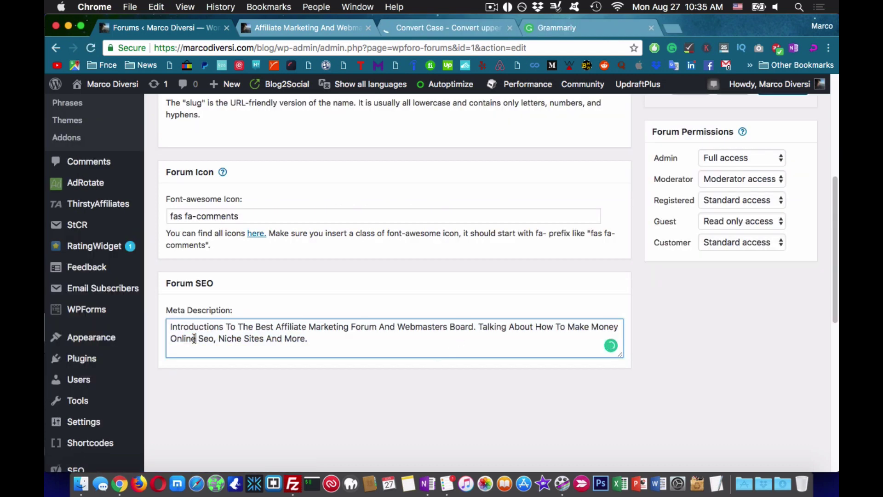
- Reword the Introductions description to say 'Introduce Yourself' and save the category
key(super+a)
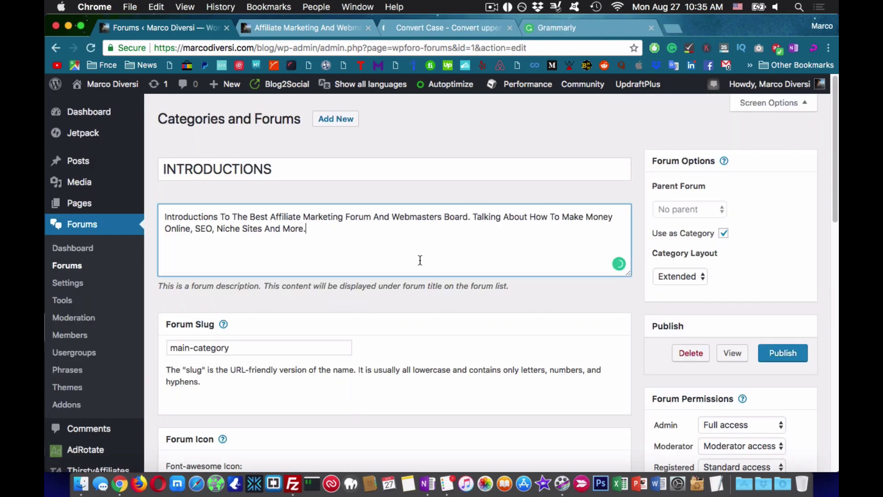
scroll(708, 291, down, 3)
scroll(708, 292, up, 3)
double_click(191, 217)
text(Introduce Yourself)
key(super+a)
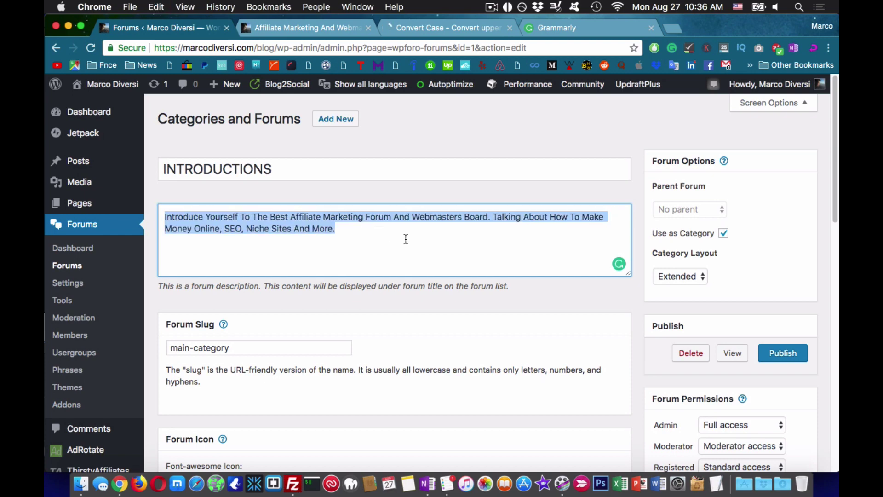
scroll(404, 243, down, 10)
scroll(404, 243, up, 10)
click(729, 354)
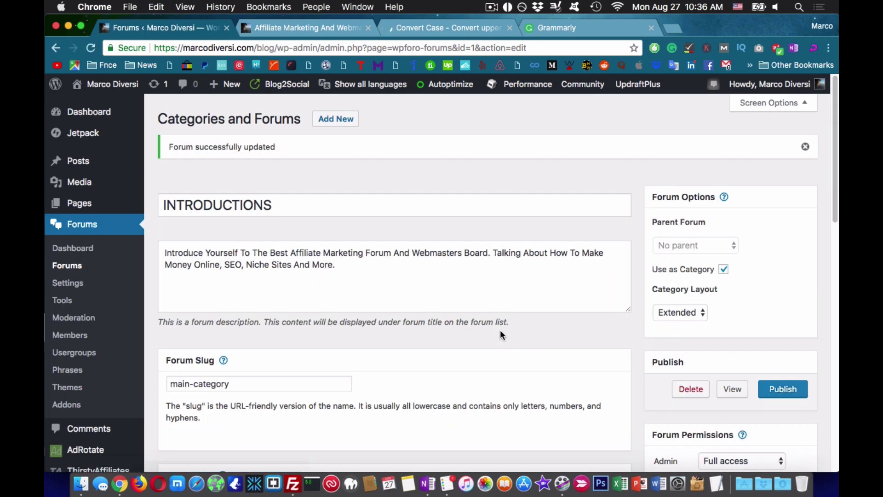
- Start a new Welcome Introductions forum and convert its description to Title Case
click(79, 267)
click(303, 28)
key(super+r)
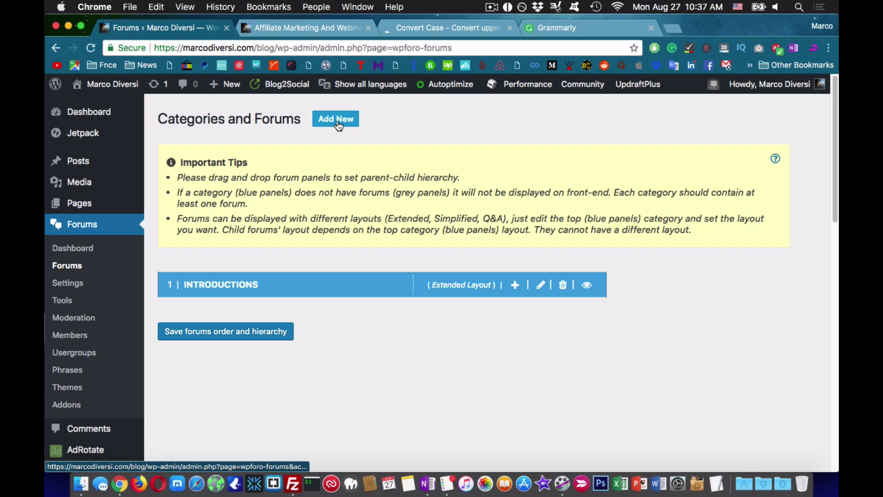
click(340, 122)
text(W)
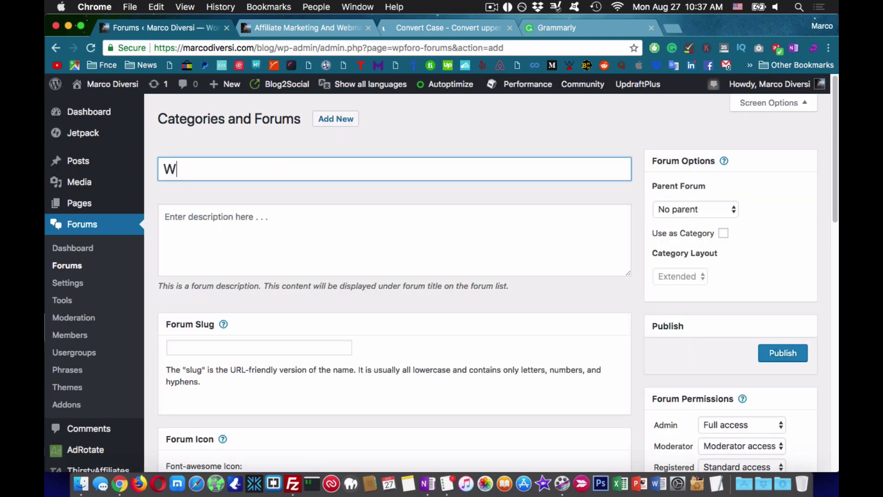
text(elcome Introductions)
click(257, 230)
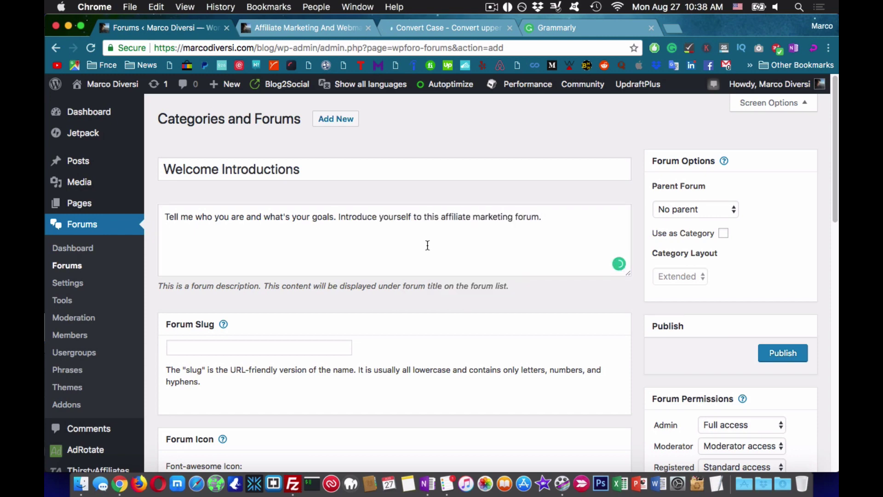
key(super+3)
key(super+a)
key(super+c)
key(super+1)
key(super+a)
key(super+v)
- Title-case the forum title, set slug welcome-introductions, and submit the Welcome Introductions forum
scroll(507, 249, down, 3)
key(shift+Tab)
key(super+c)
key(super+3)
key(super+a)
key(super+v)
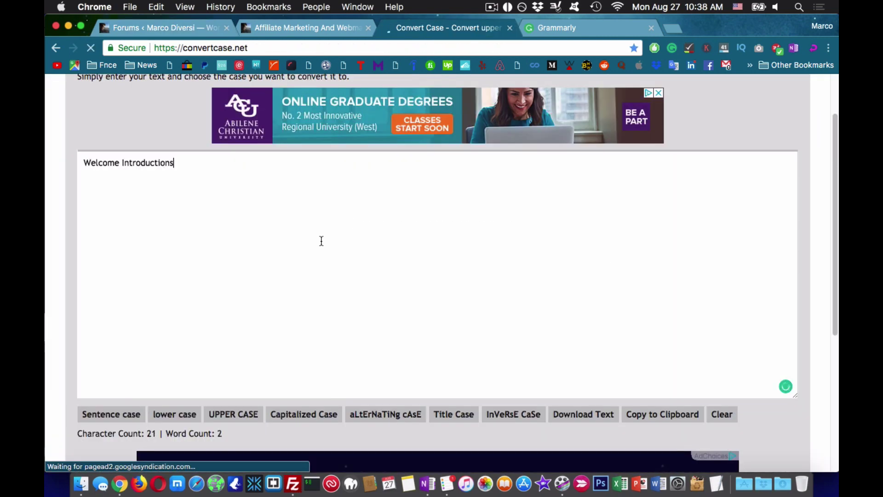
key(super+1)
click(249, 319)
scroll(388, 347, up, 1)
scroll(387, 346, down, 4)
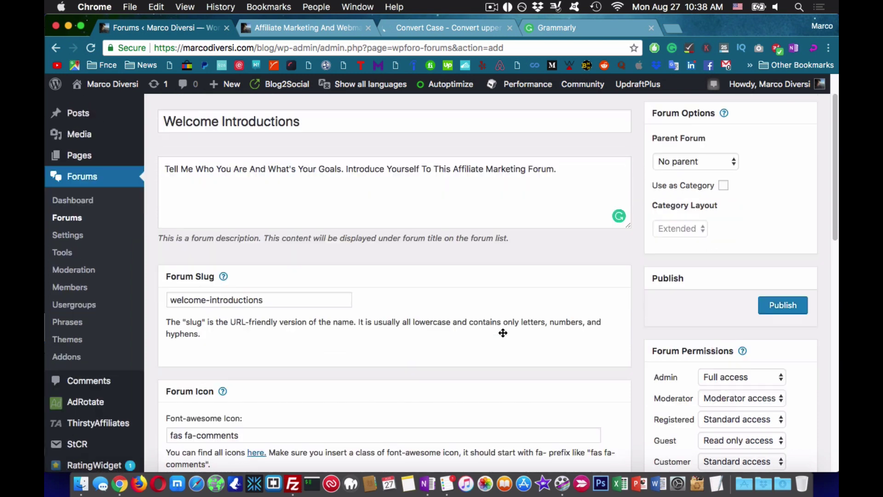
key(Return)
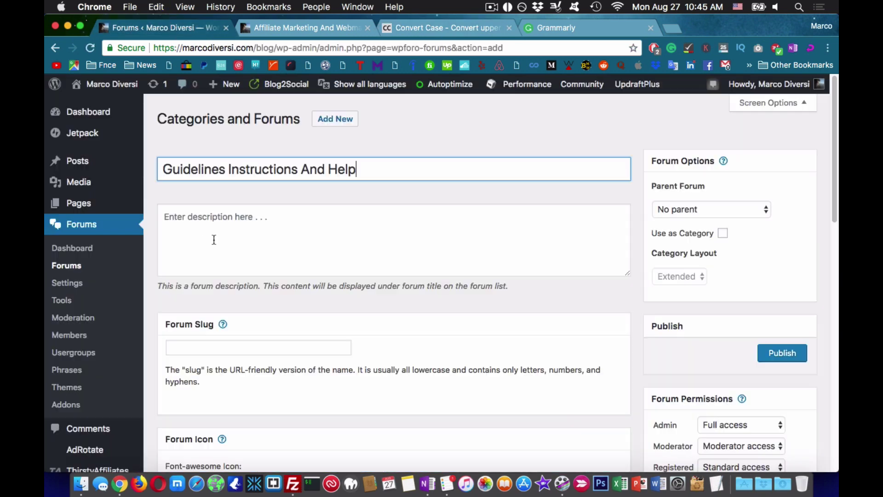
- Publish the Guidelines Instructions And Help forum with a '-help' slug and a 'Read The Gu…' description
click(244, 348)
key(cmd+v)
text(-help)
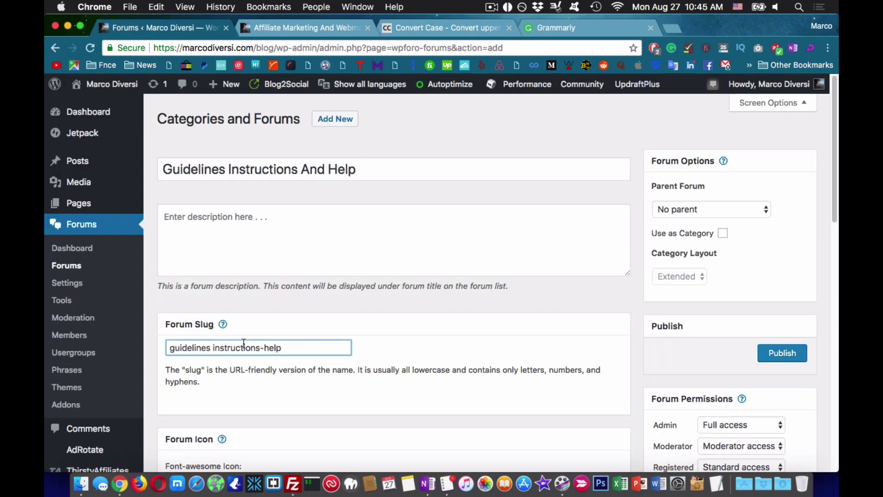
click(256, 223)
text(Read The Guidelines Of This Forum And Ask For Help And Suggestions.)
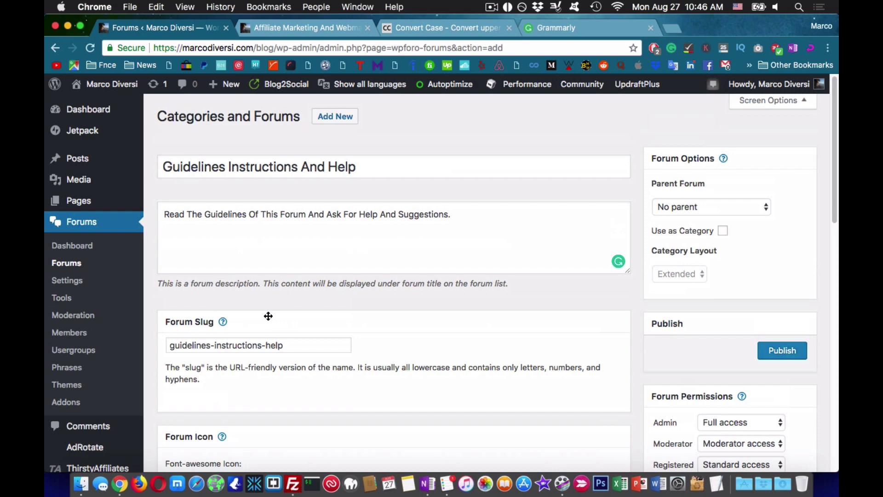
click(782, 350)
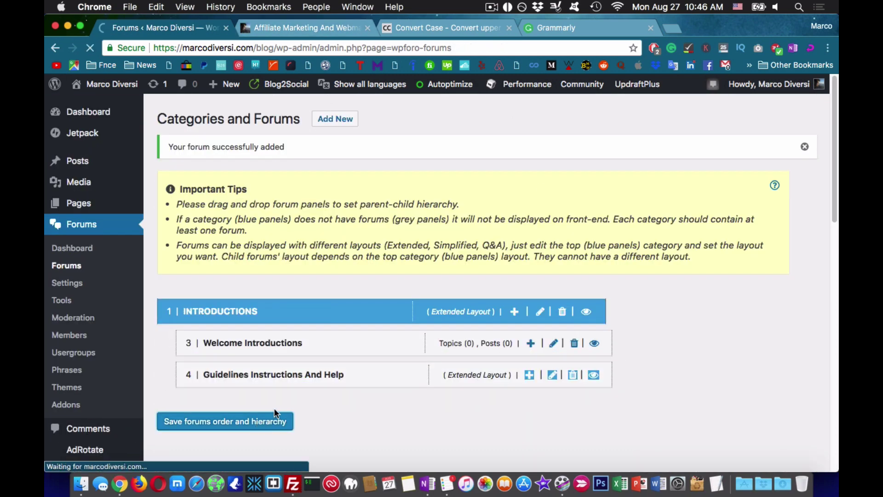
- Reload the live forum, then edit the Guidelines forum and go to the Font Awesome icon gallery
key(ctrl+Tab)
key(super+r)
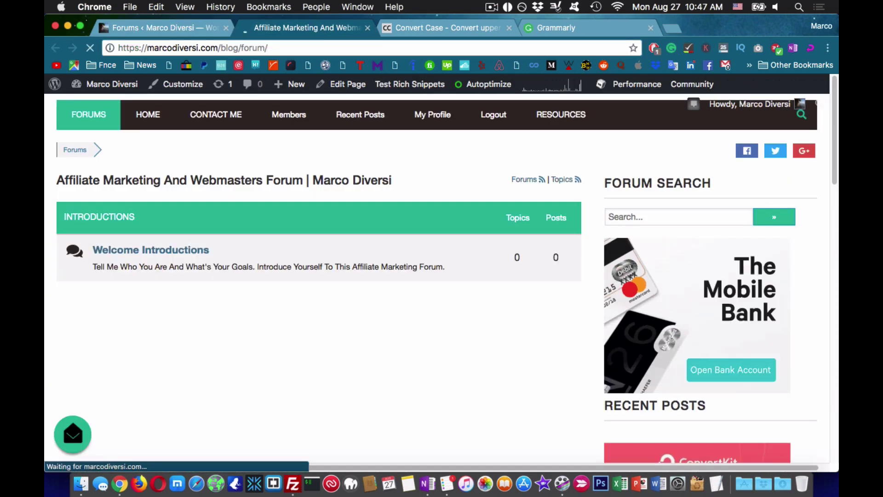
key(ctrl+shift+Tab)
click(554, 374)
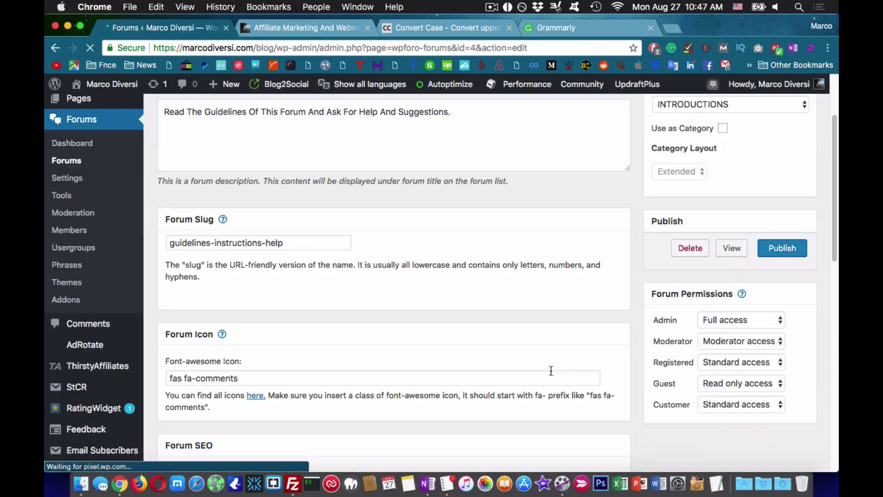
click(256, 395)
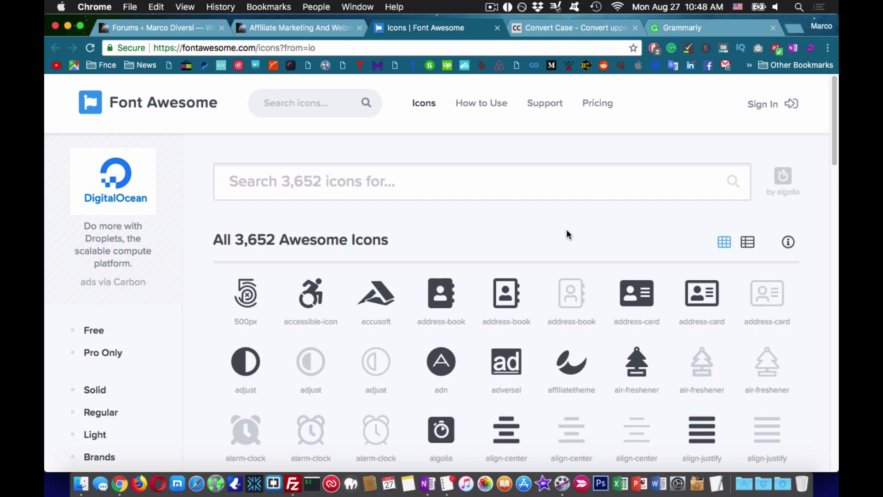
- Search Font Awesome for 'info' and select the solid info icon's 'fas fa-info' class
text(help)
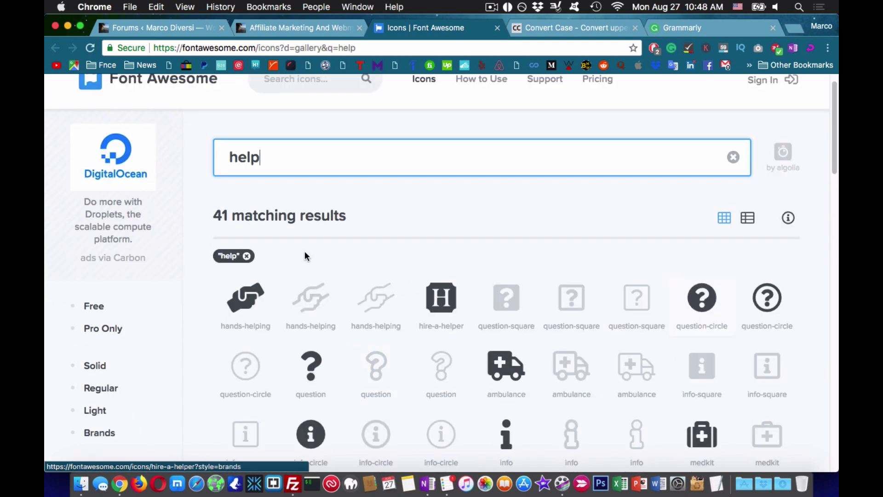
key(BackSpace)
key(BackSpace)
key(BackSpace)
key(BackSpace)
text(info)
click(245, 322)
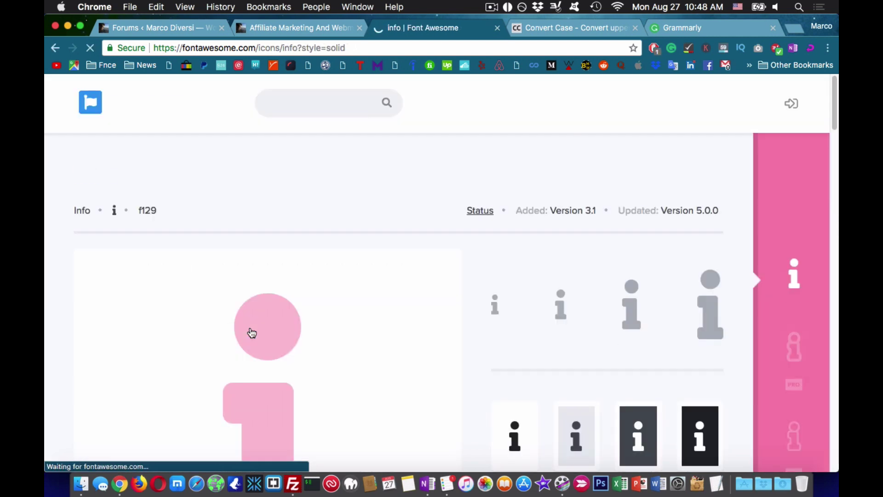
scroll(168, 276, down, 5)
click(168, 245)
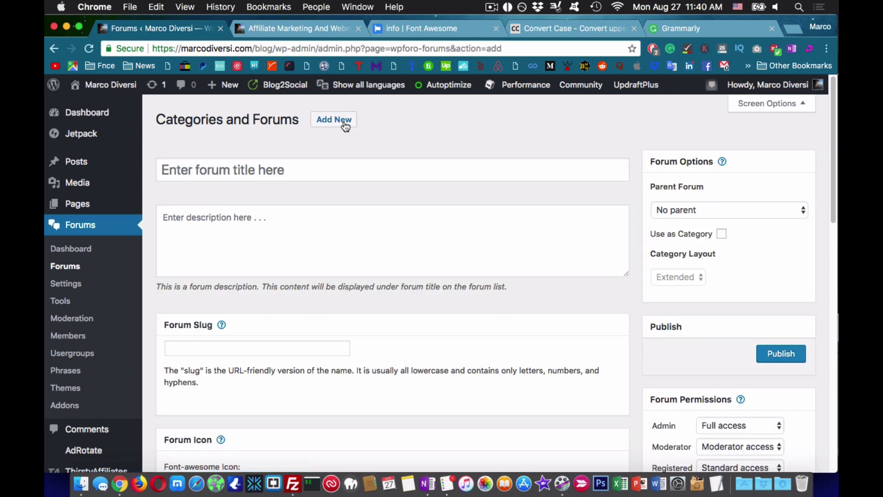
- Create a new forum titled 'Support' and begin its description
click(329, 171)
text(Support)
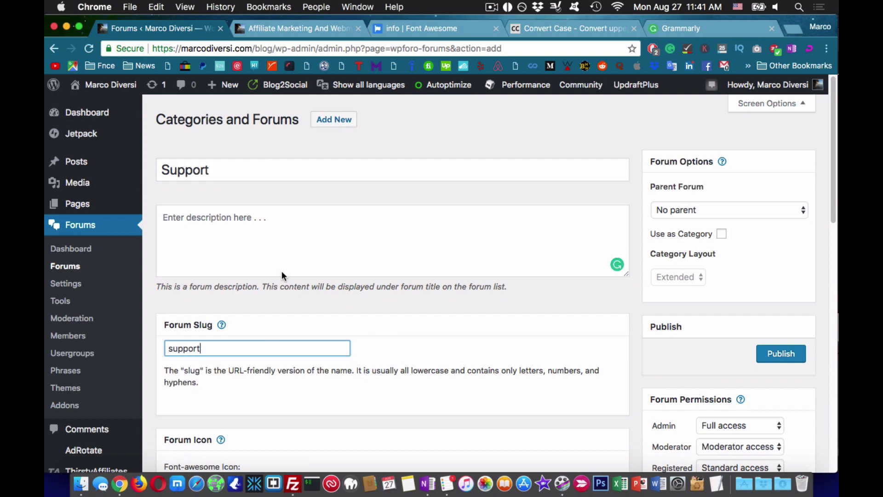
click(283, 275)
text(Support And Help From Others.)
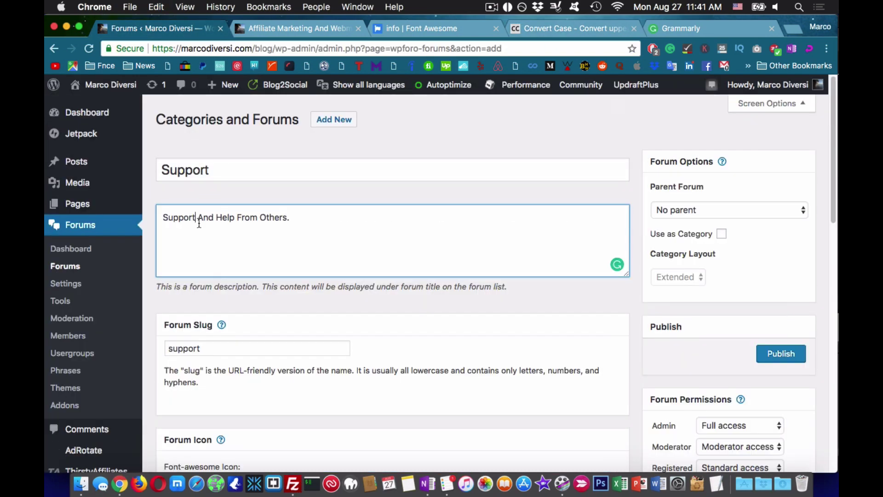
- Give the Support forum the fas fa-life-ring Font Awesome icon and publish it
scroll(199, 223, down, 5)
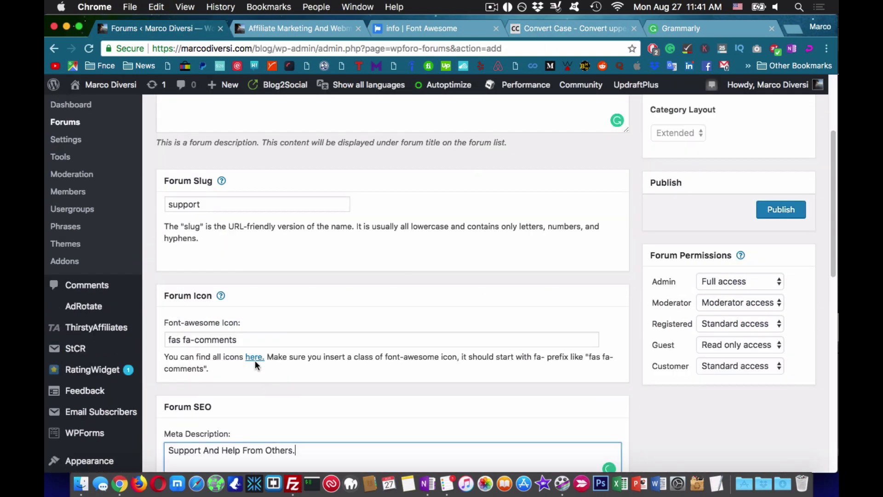
click(255, 359)
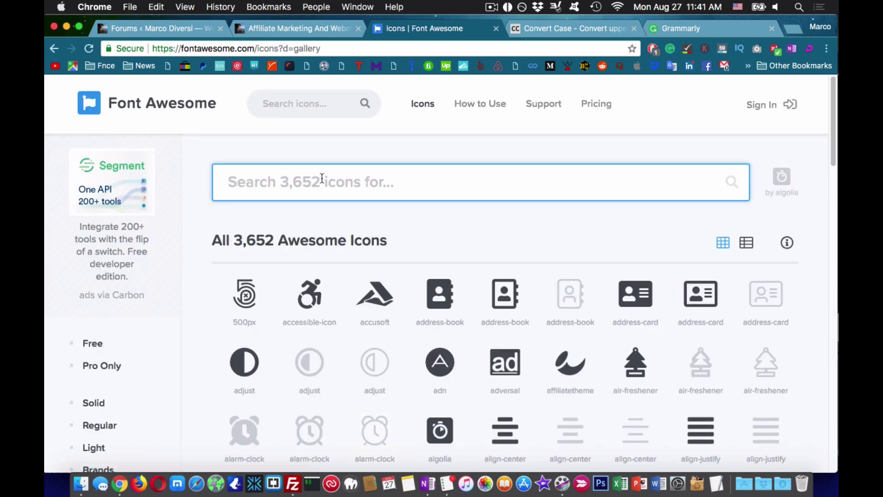
text(support)
click(83, 343)
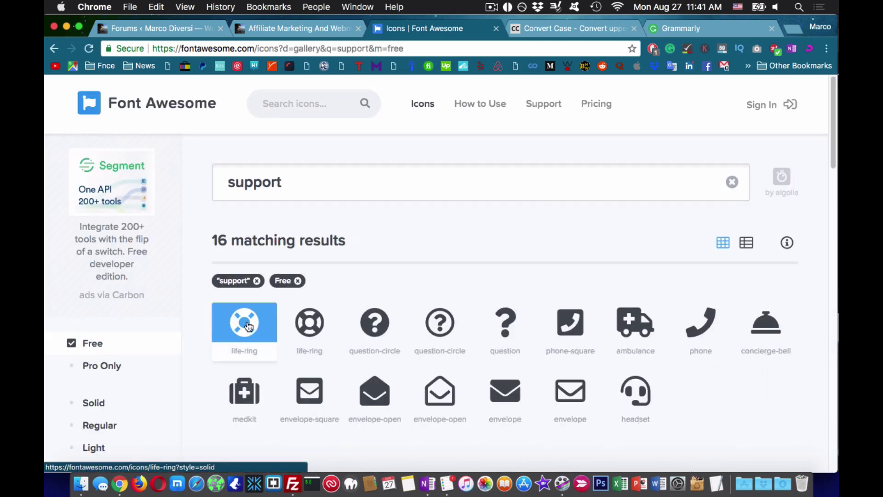
click(245, 322)
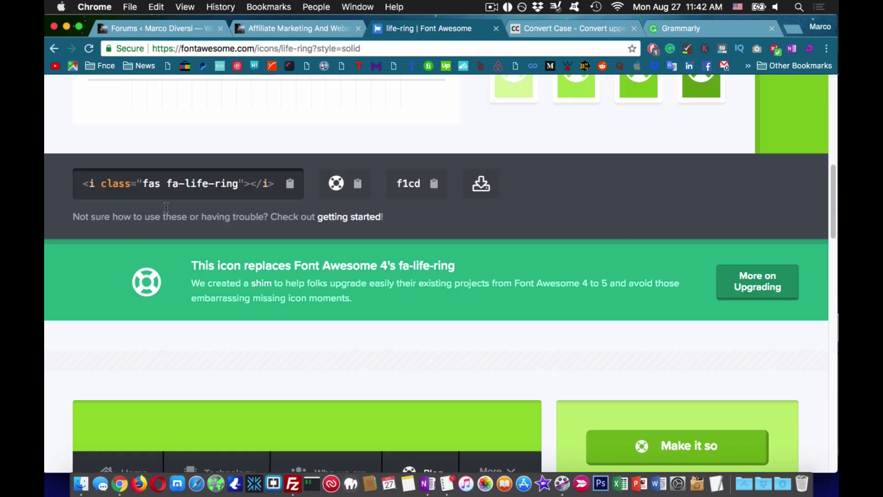
drag(138, 181, 233, 181)
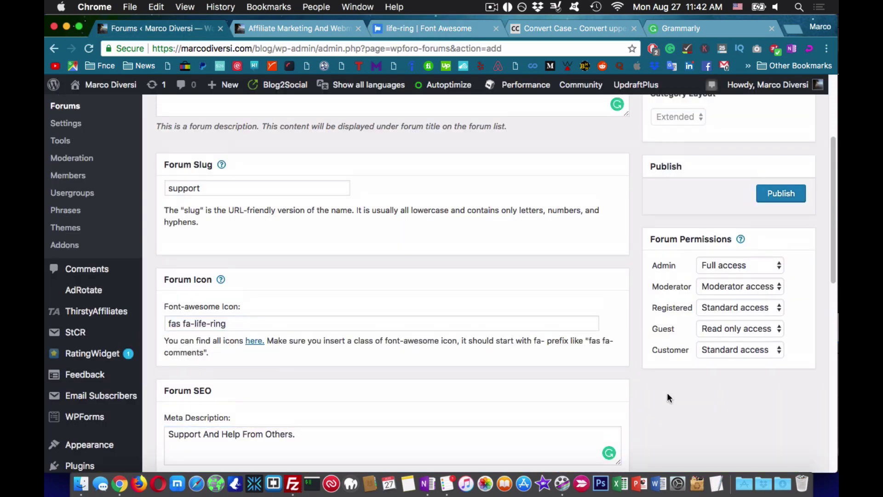
scroll(667, 393, up, 3)
click(787, 342)
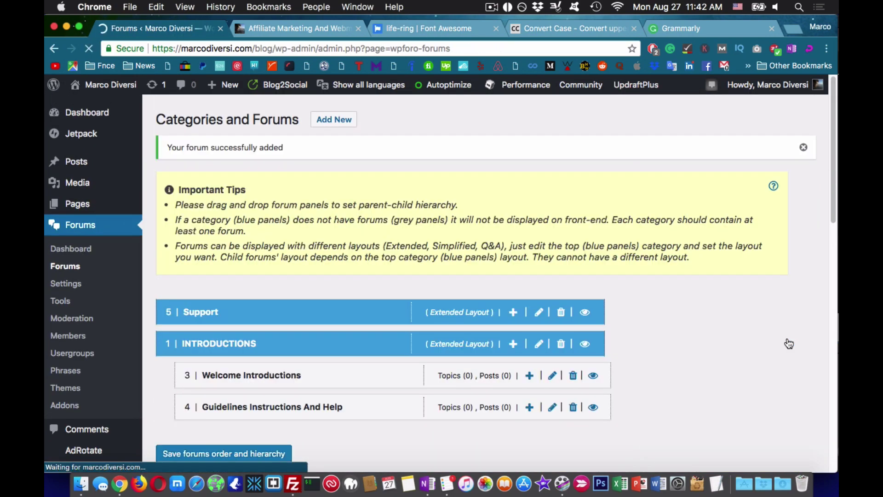
- Nest Support under Guidelines Instructions And Help, save the hierarchy, and refresh the front-end forum
scroll(784, 343, down, 2)
drag(327, 242, 309, 364)
click(239, 388)
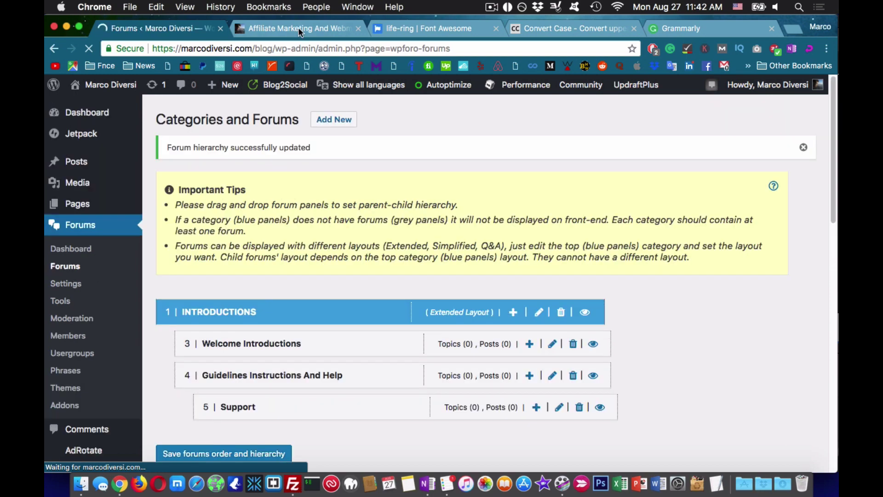
key(ctrl+Tab)
key(super+r)
key(ctrl+shift+Tab)
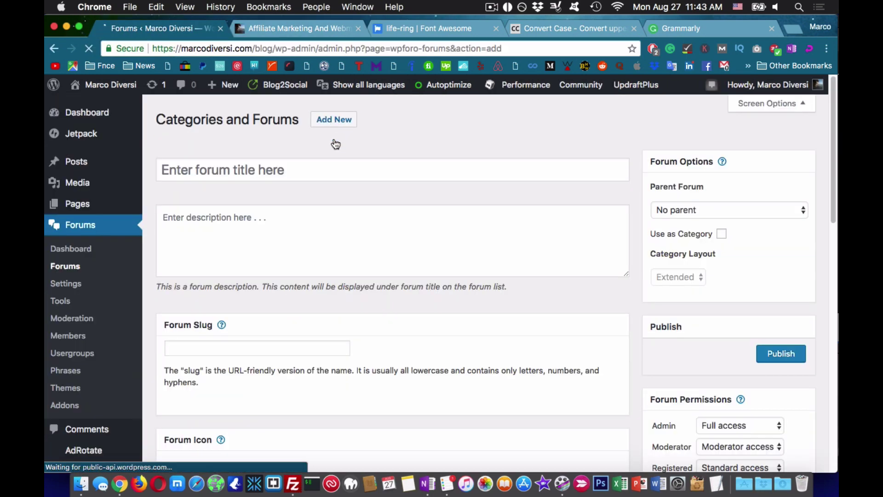
- Title a new forum 'Suggestions' with description 'Any Suggestion or advice for this forum? Write it here'
text(Suggestions)
click(268, 225)
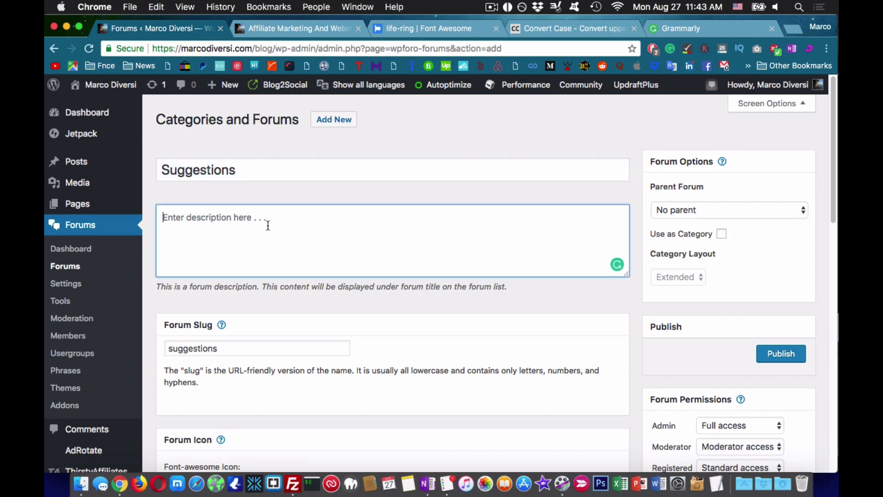
text(Any Suggestion or advice for this forum? Writ)
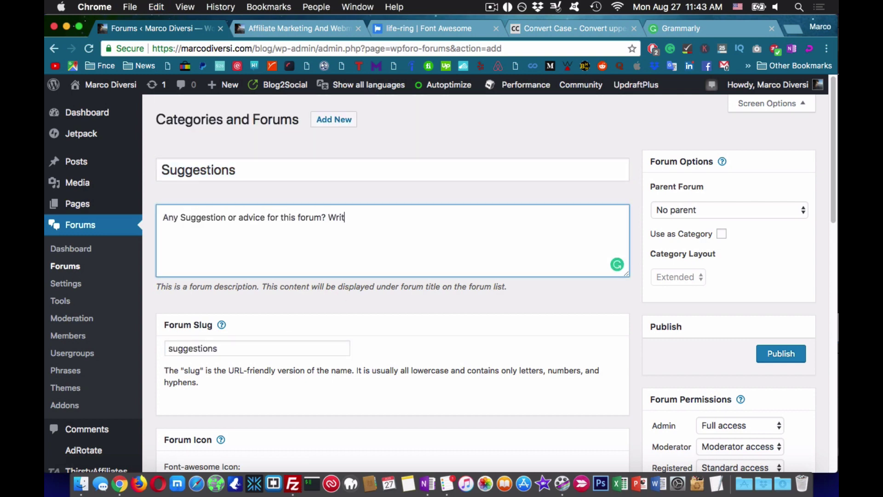
text(e it here)
key(ctrl+a)
key(ctrl+c)
key(ctrl+4)
key(ctrl+v)
key(ctrl+1)
- Look up the question icon on Font Awesome and copy its fas fa-question class
key(ctrl+3)
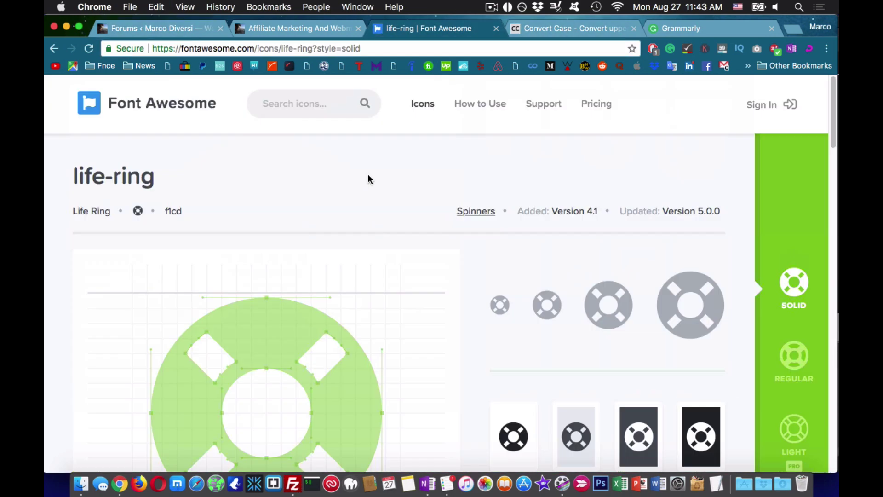
click(423, 104)
text(suggest)
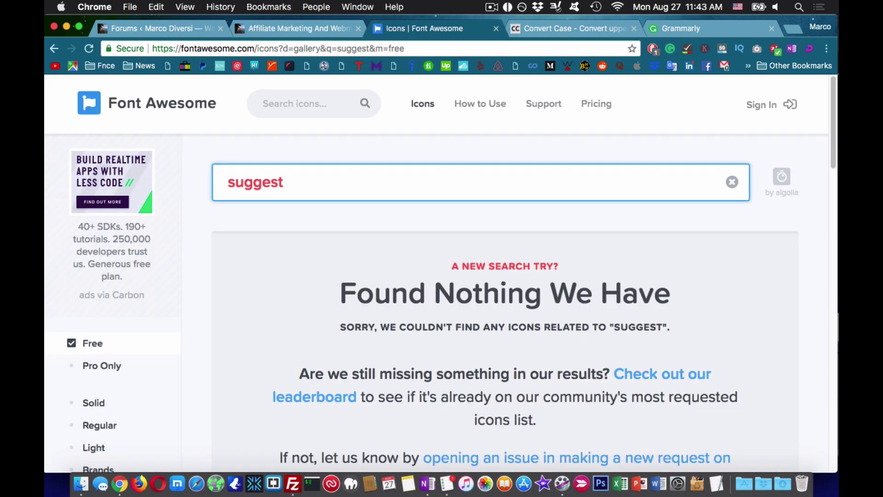
key(ctrl+a)
text(quest)
click(374, 322)
scroll(404, 319, down, 5)
click(145, 348)
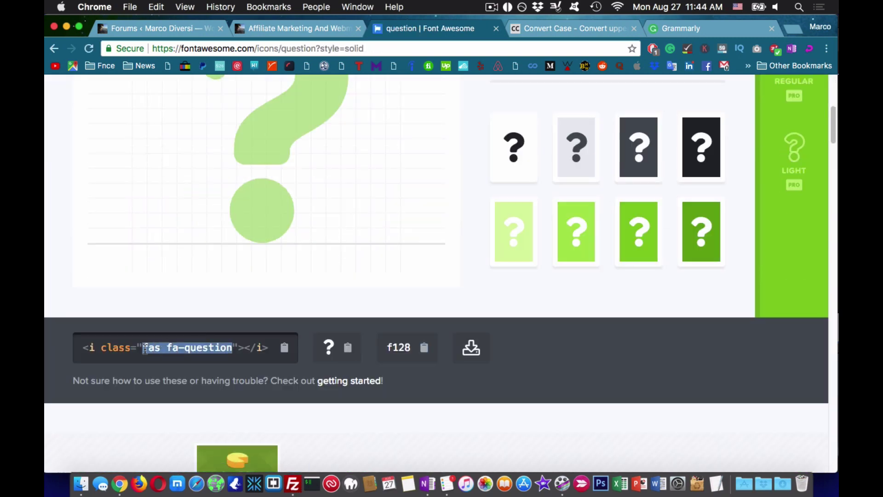
scroll(219, 95, up, 5)
key(ctrl+2)
key(ctrl+1)
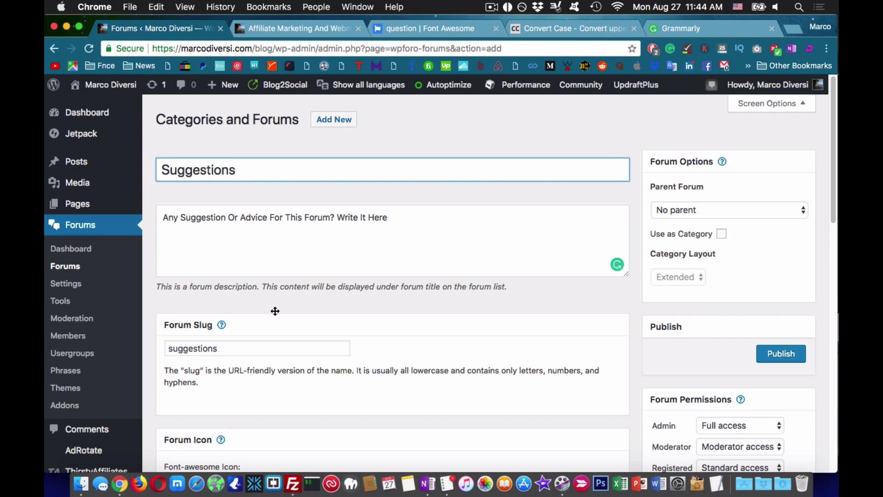
- Set the Suggestions forum's icon to fas fa-question and publish it
scroll(276, 311, down, 3)
click(536, 386)
key(ctrl+v)
scroll(537, 386, up, 3)
click(781, 354)
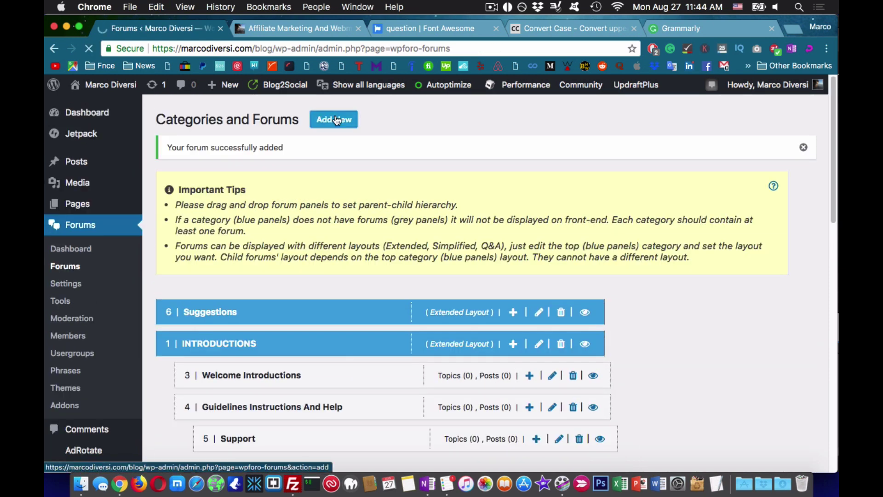
- Add and publish an 'Affiliate Marketing' category with an earning-focused board description
click(334, 119)
text(Affilia)
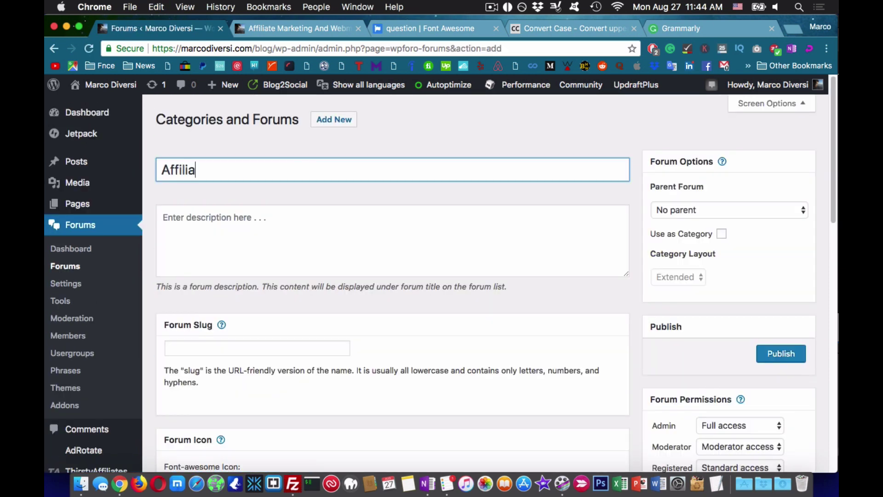
text(te Marketin)
key(Tab)
text(Affiliate Mar)
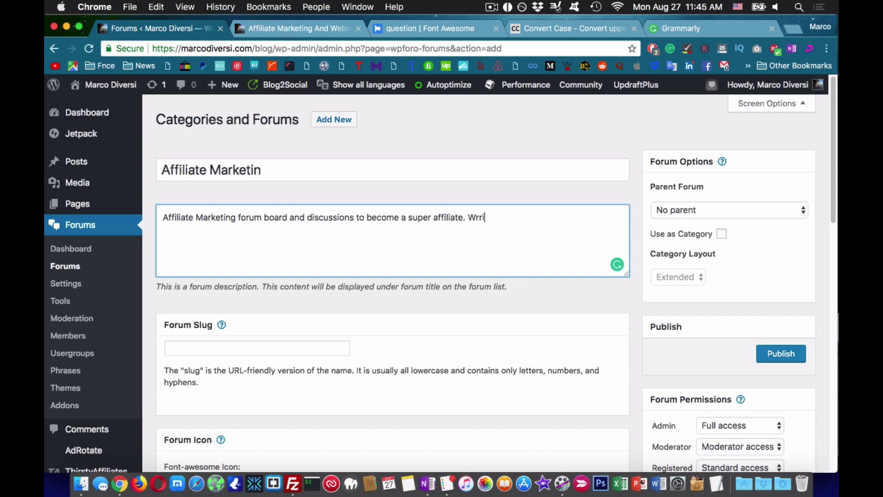
text( board.)
key(super+a)
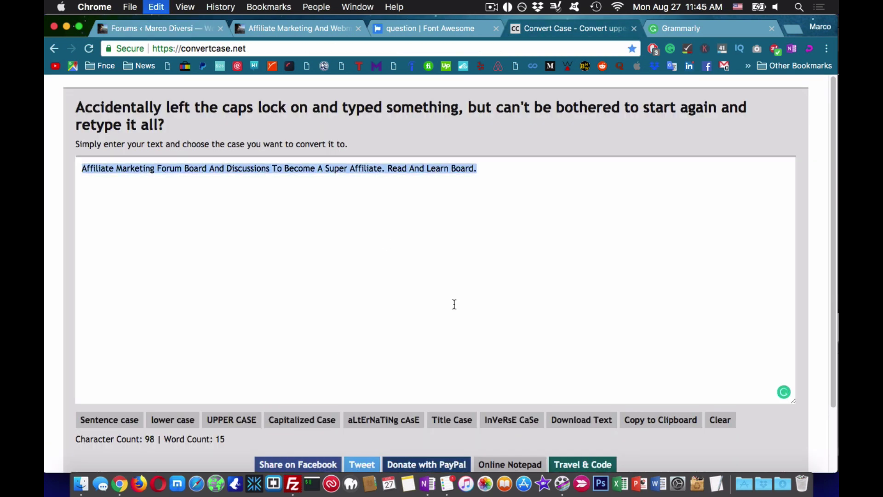
click(478, 217)
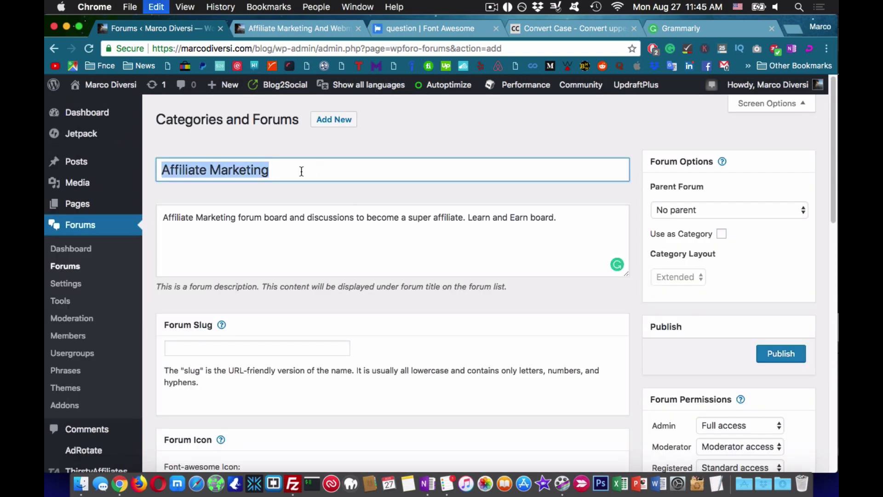
text(Earn)
click(201, 348)
key(super+v)
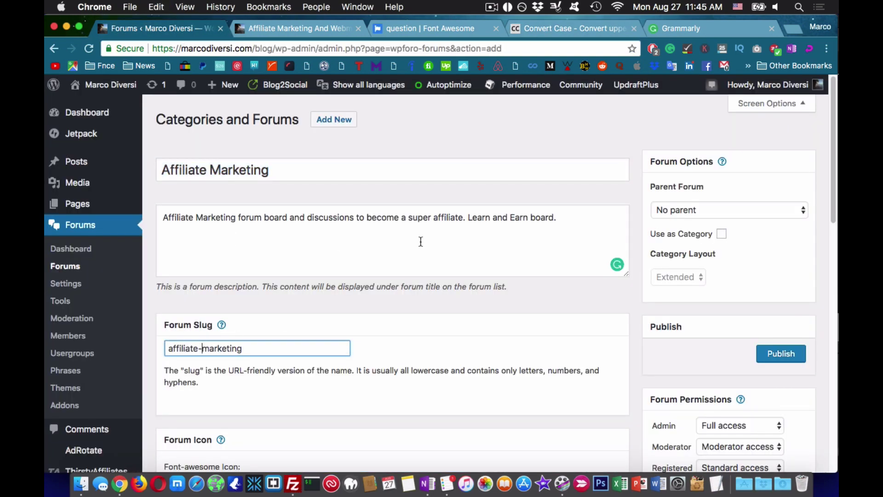
click(480, 256)
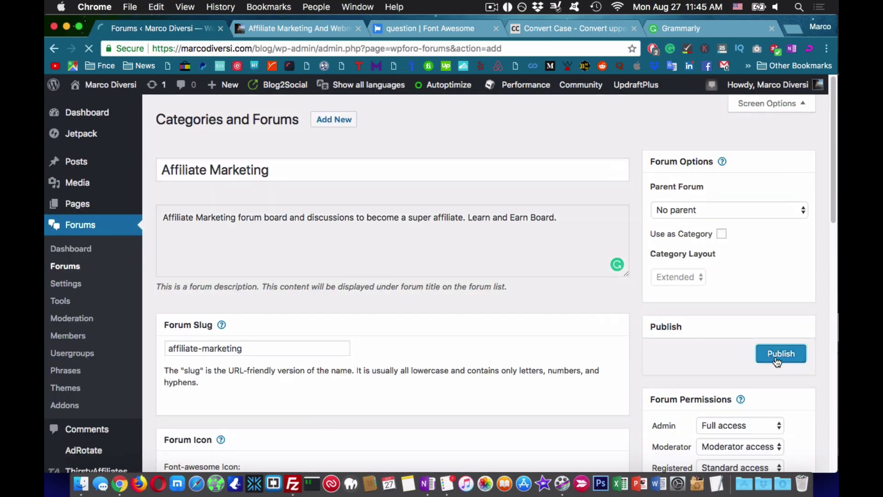
click(780, 353)
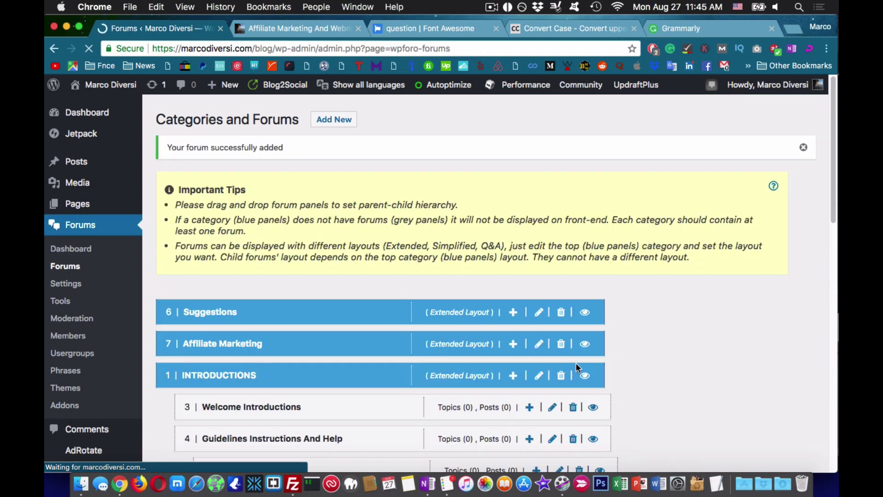
- Move Suggestions under Guidelines in the forum hierarchy and save the order
scroll(262, 213, down, 3)
drag(262, 213, 227, 373)
click(252, 419)
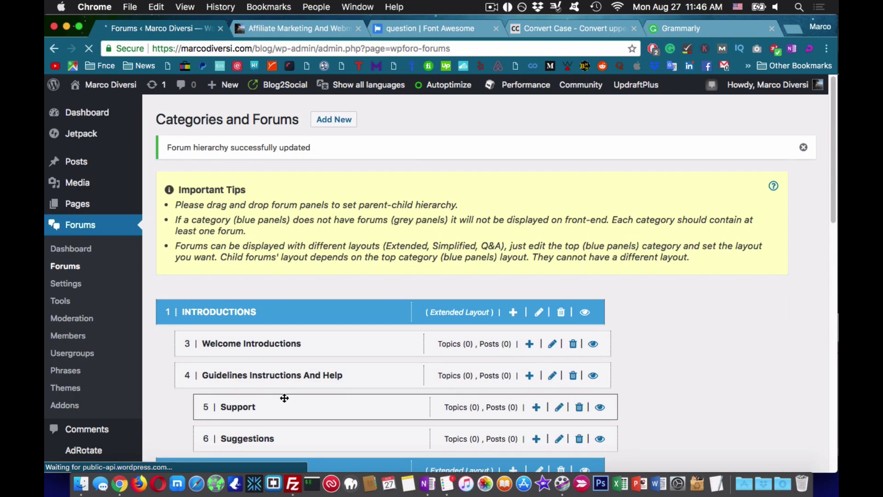
text(Affiliat)
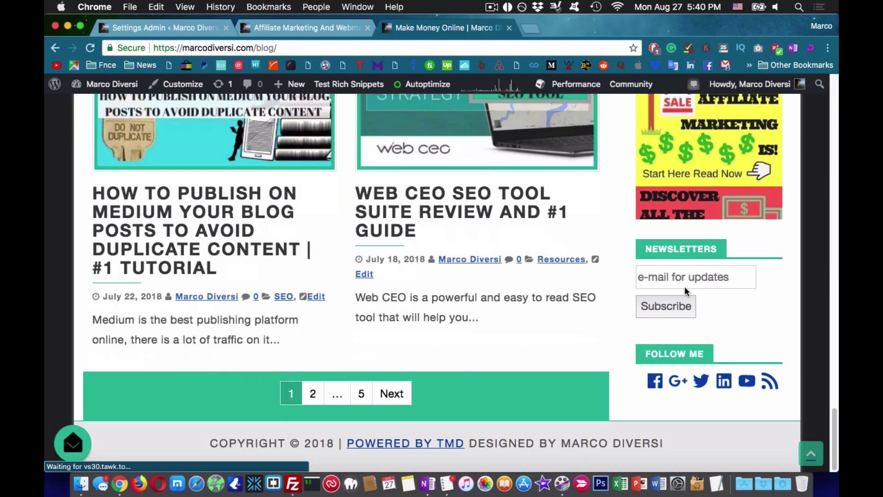
scroll(685, 289, up, 6)
- Edit the Sticky Class in WP Sticky Sidebar settings and save the changes
right_click(596, 220)
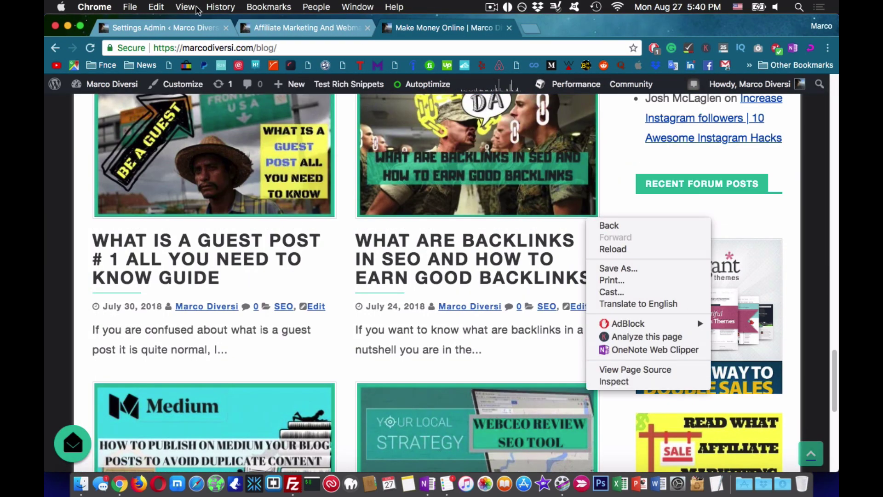
click(161, 28)
click(342, 194)
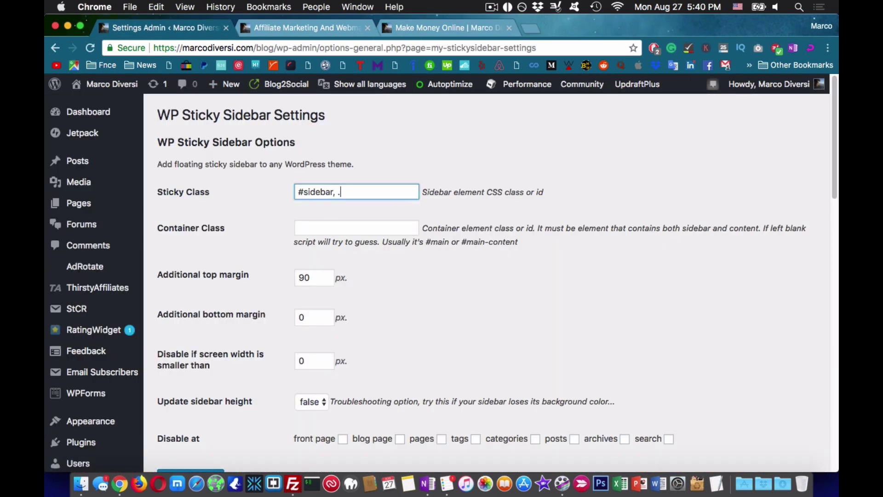
scroll(445, 288, down, 4)
click(191, 306)
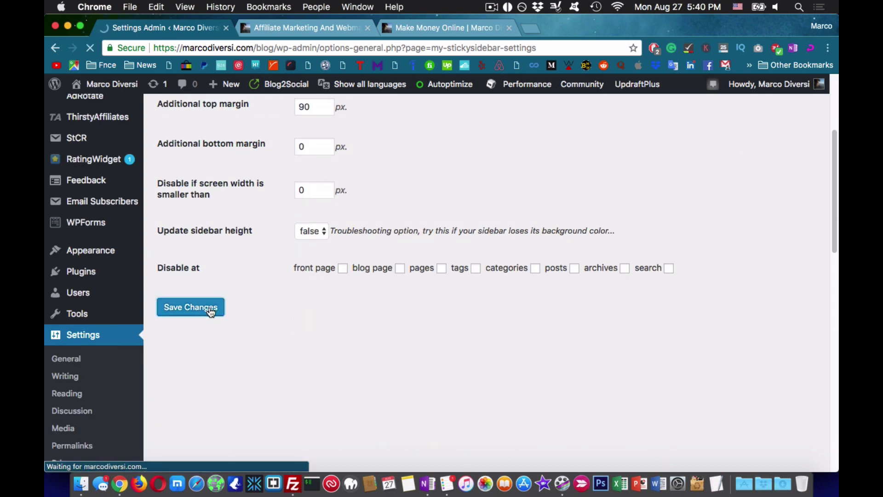
- Close DevTools and reload the front-end forum page to check the sidebar
click(308, 28)
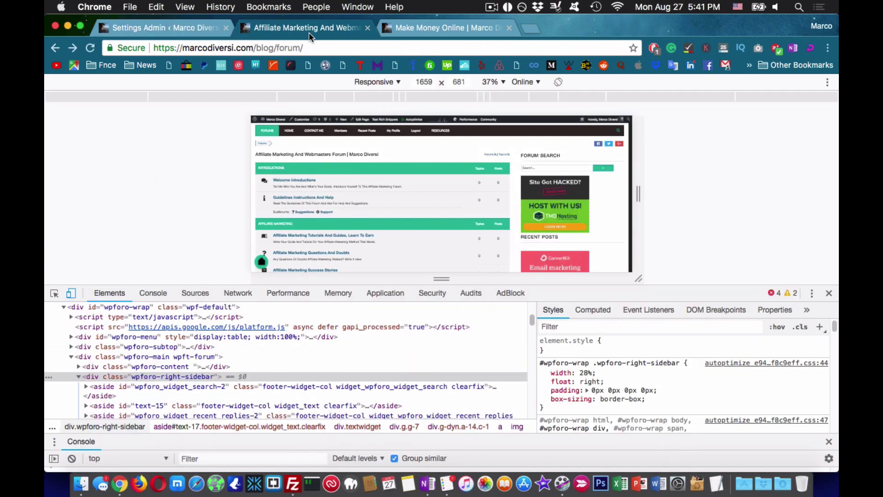
key(super+alt+i)
click(368, 48)
click(90, 48)
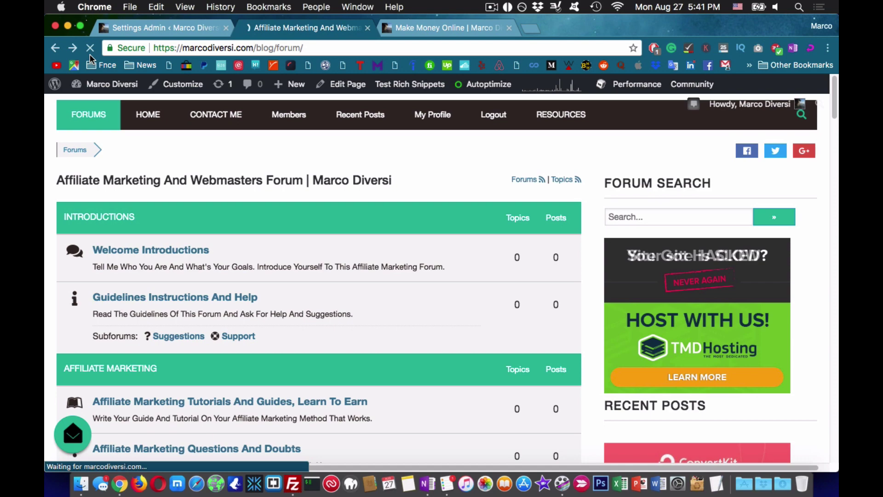